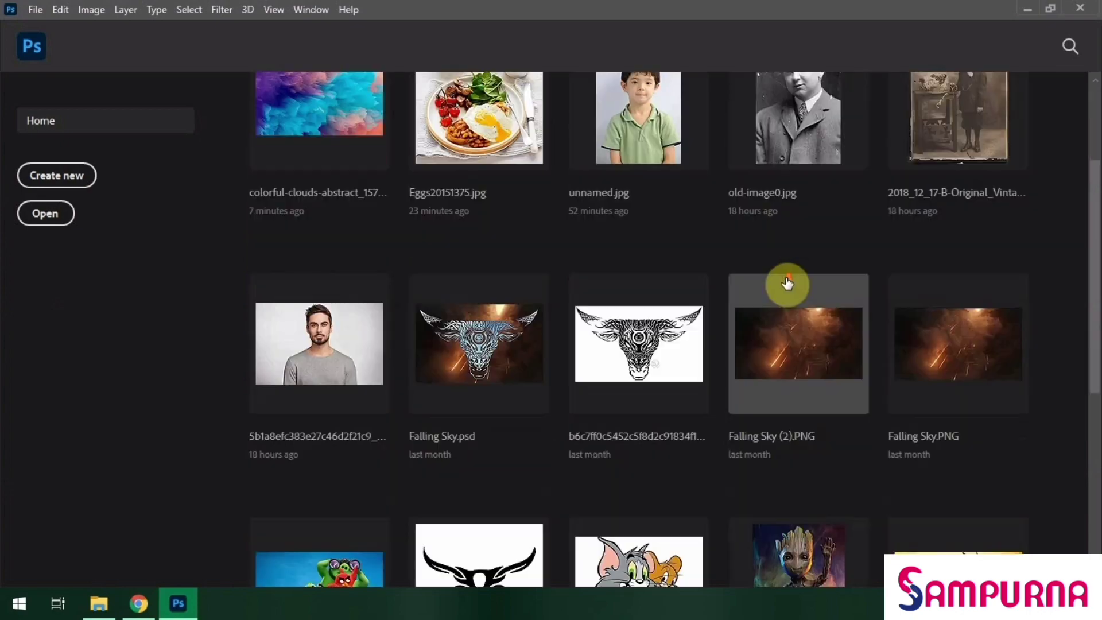
# Launch Adobe Photoshop from the desktop and open the recent image Eggs20151375.jpg
pyautogui.scroll(12, 786, 281)
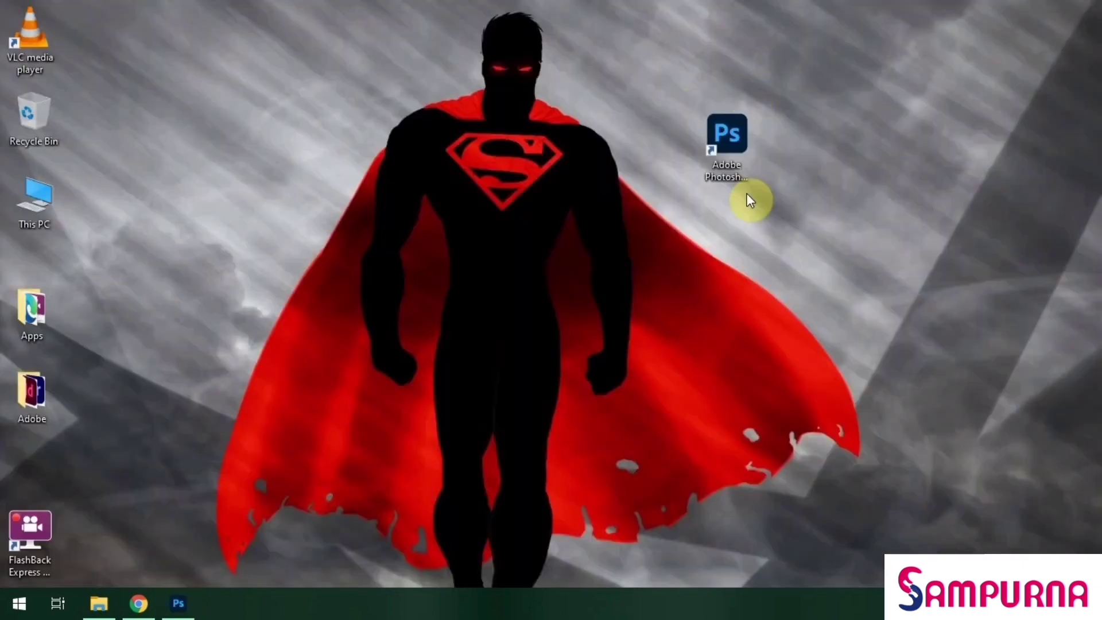
pyautogui.doubleClick(736, 163)
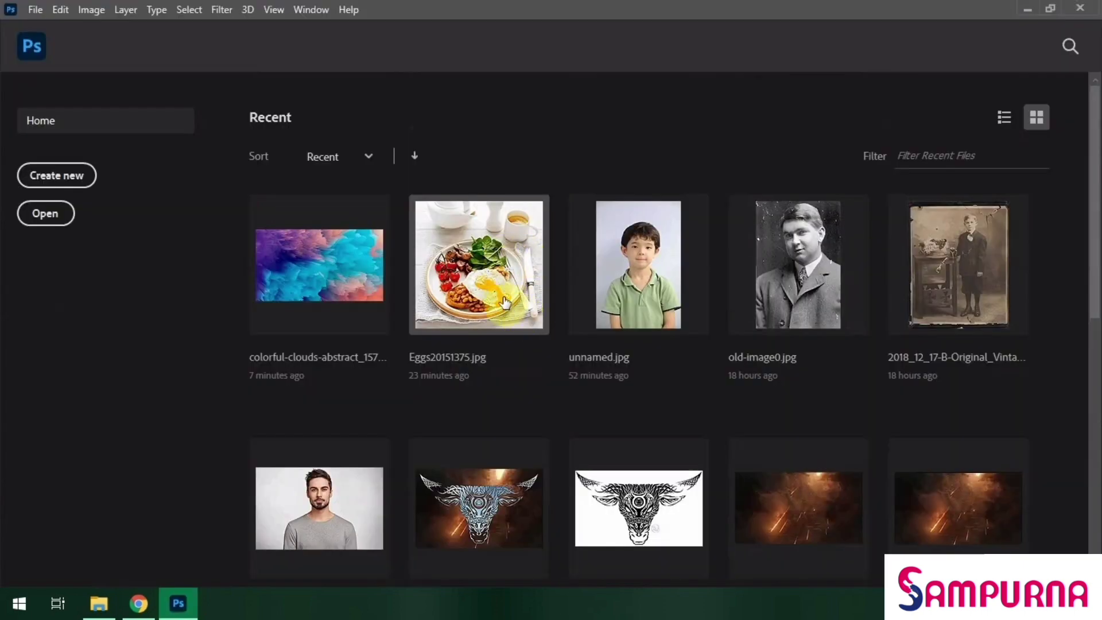
pyautogui.click(504, 303)
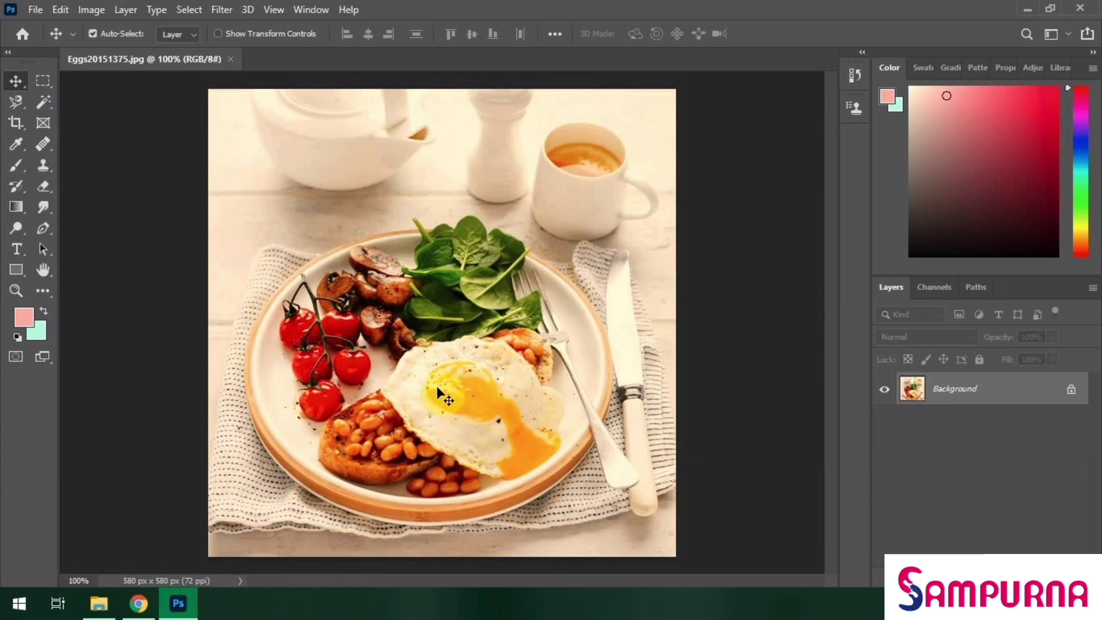
pyautogui.scroll(5, 449, 388)
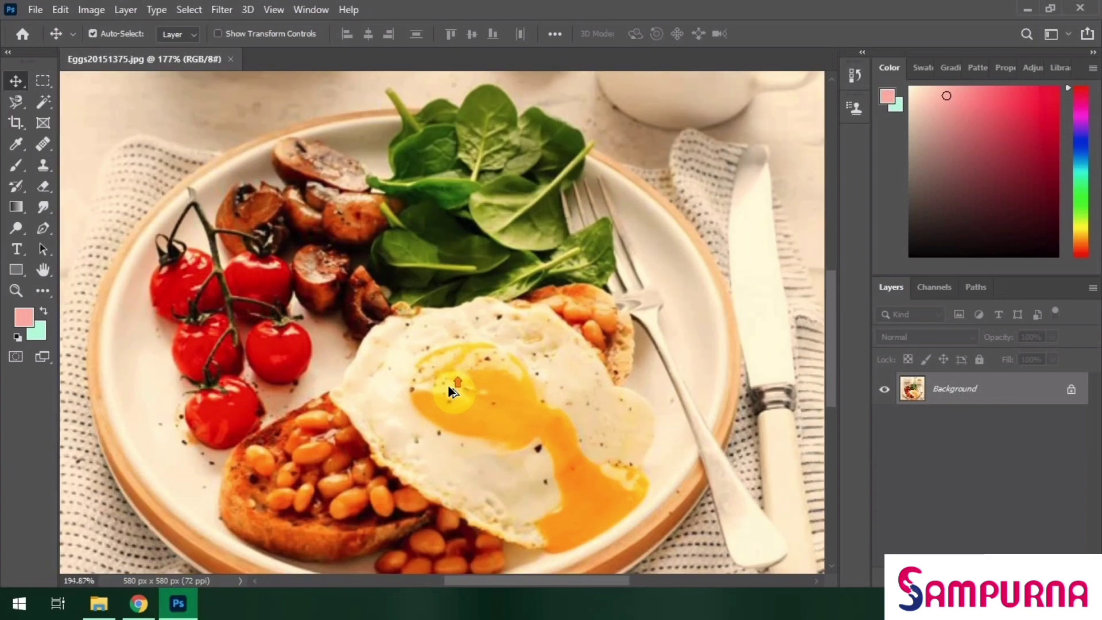
pyautogui.scroll(-5, 449, 389)
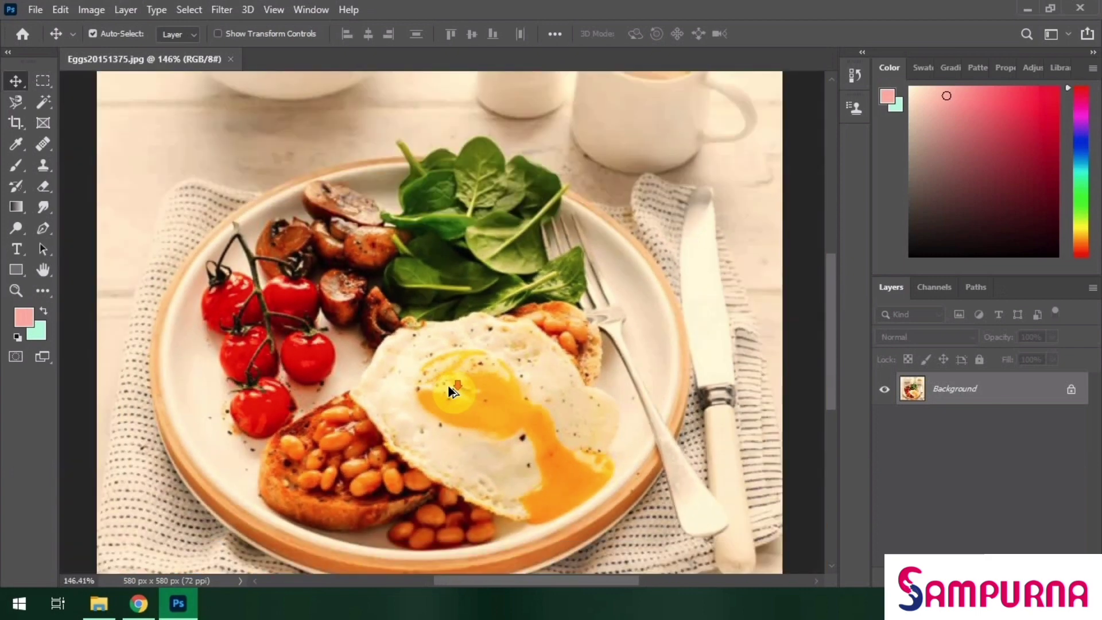
pyautogui.scroll(-2, 449, 391)
pyautogui.scroll(1, 449, 390)
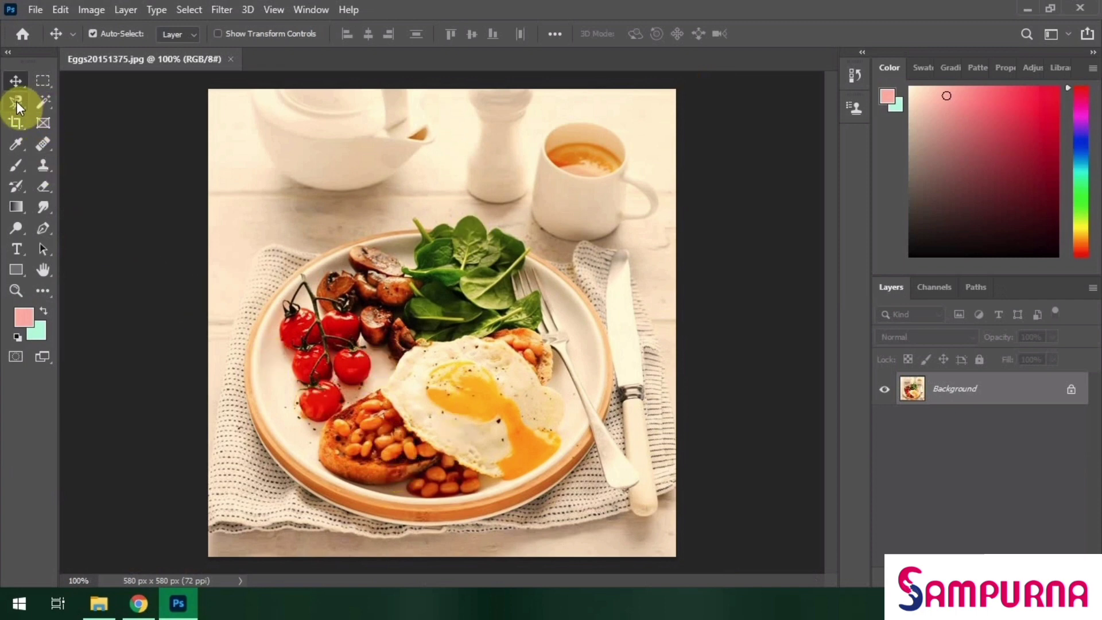
pyautogui.scroll(-1, 449, 390)
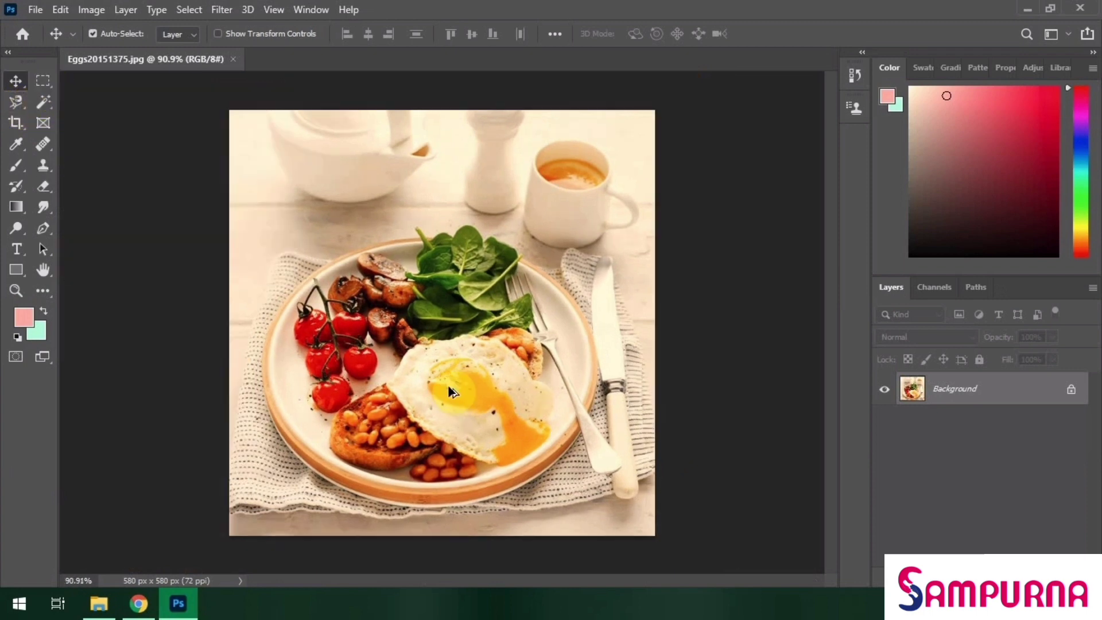
pyautogui.scroll(1, 448, 390)
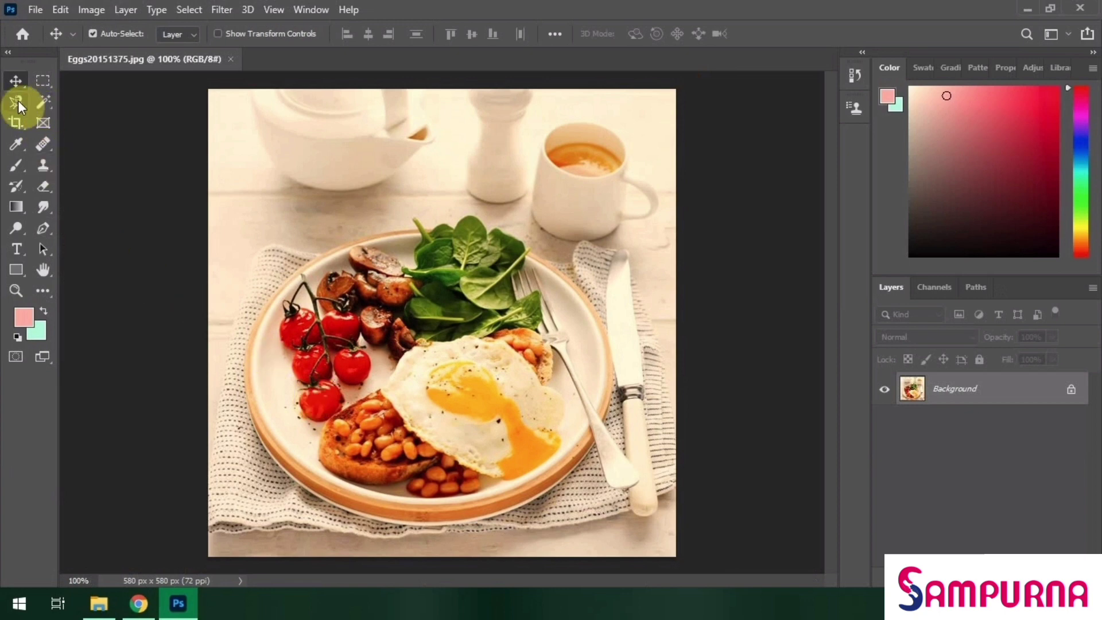
pyautogui.click(50, 87)
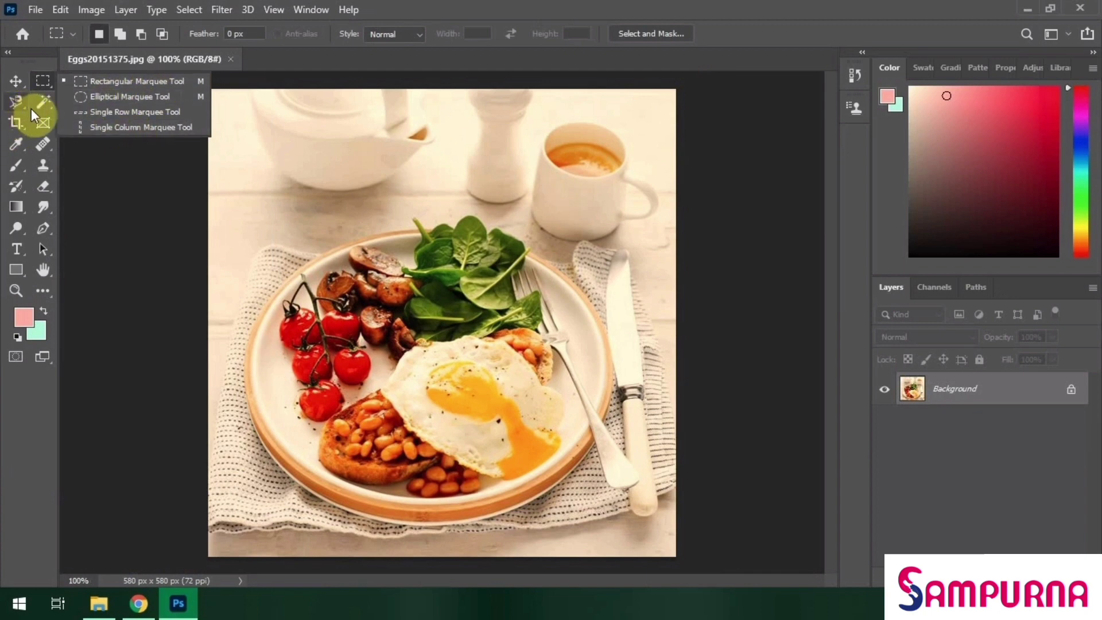
pyautogui.click(46, 108)
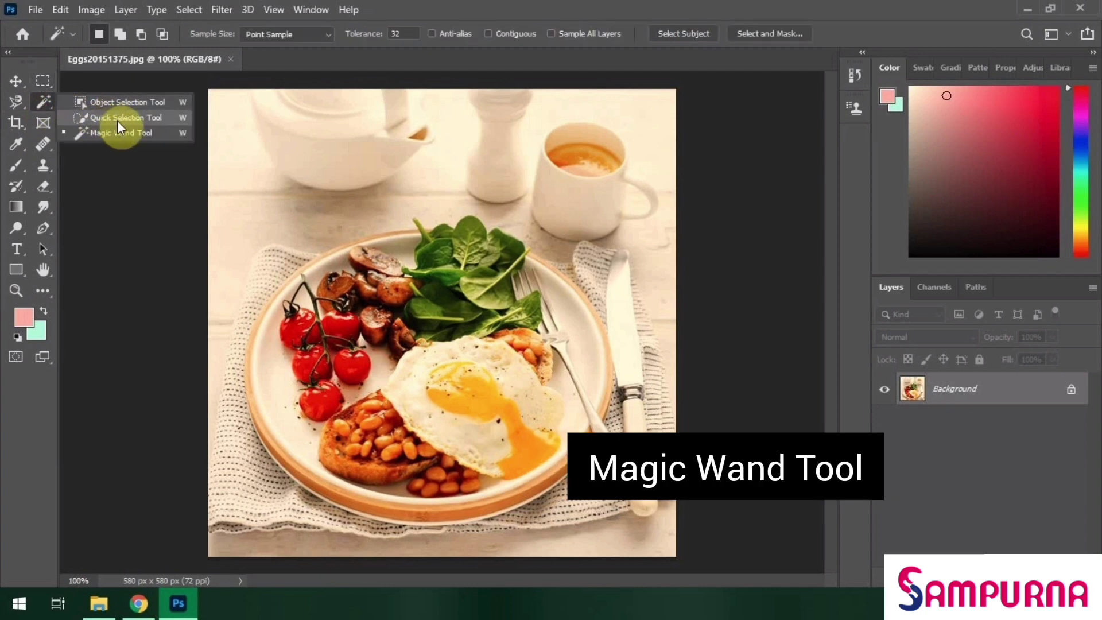
pyautogui.click(21, 108)
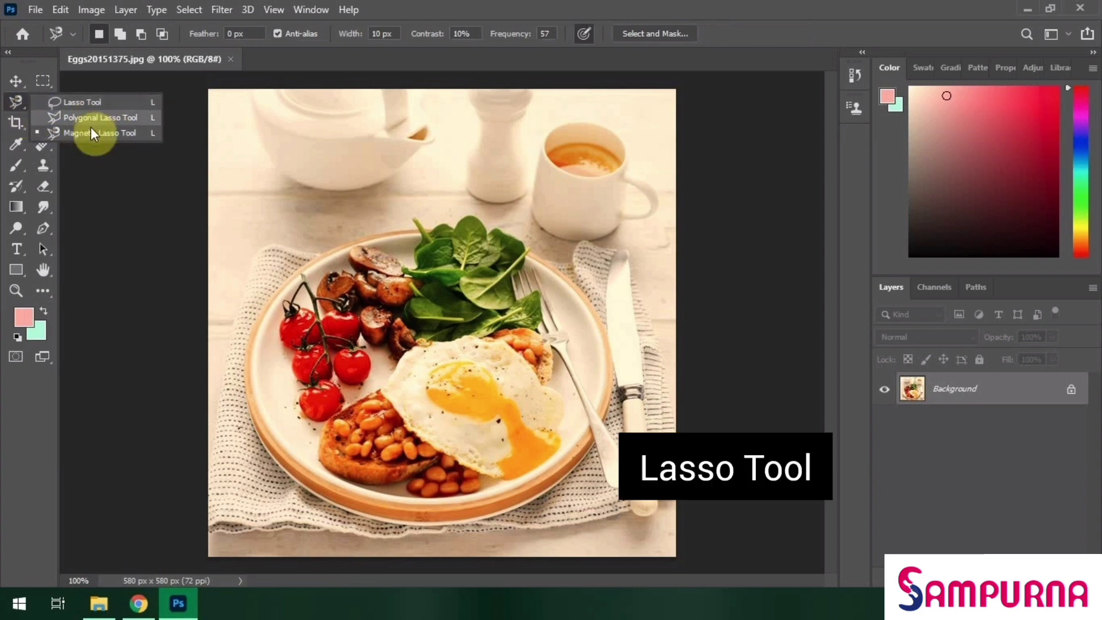
# Draw a rectangular marquee selection across the teapot's base and replace it with an elliptical one between the cup and the plate's rim
pyautogui.click(51, 87)
pyautogui.moveTo(228, 147); pyautogui.dragTo(438, 232)
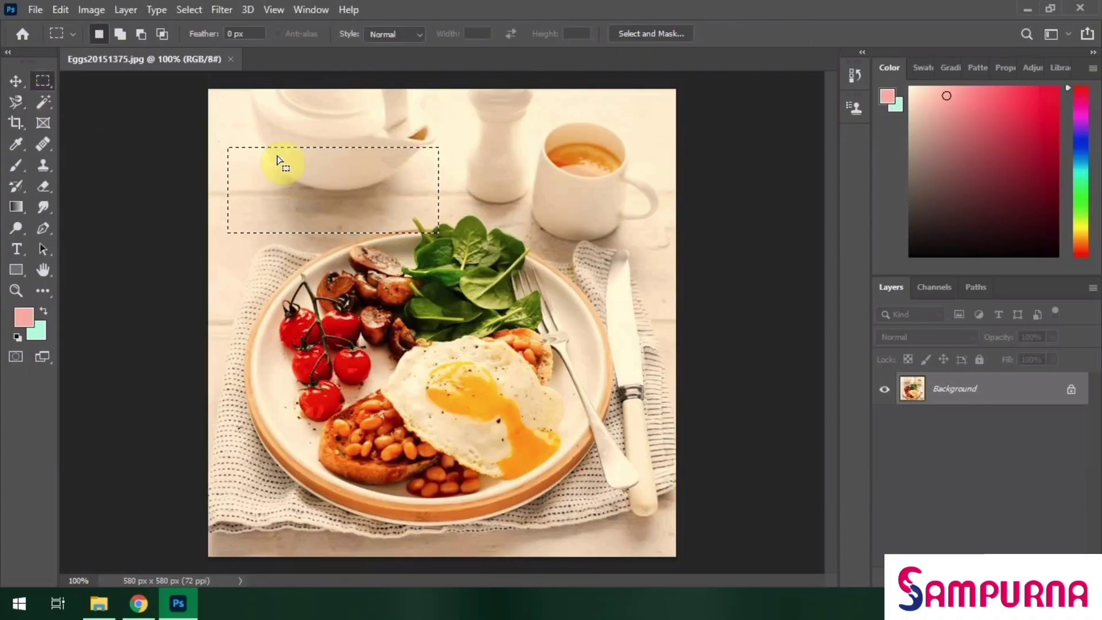
pyautogui.click(53, 87)
pyautogui.click(118, 98)
pyautogui.moveTo(500, 159); pyautogui.dragTo(627, 315)
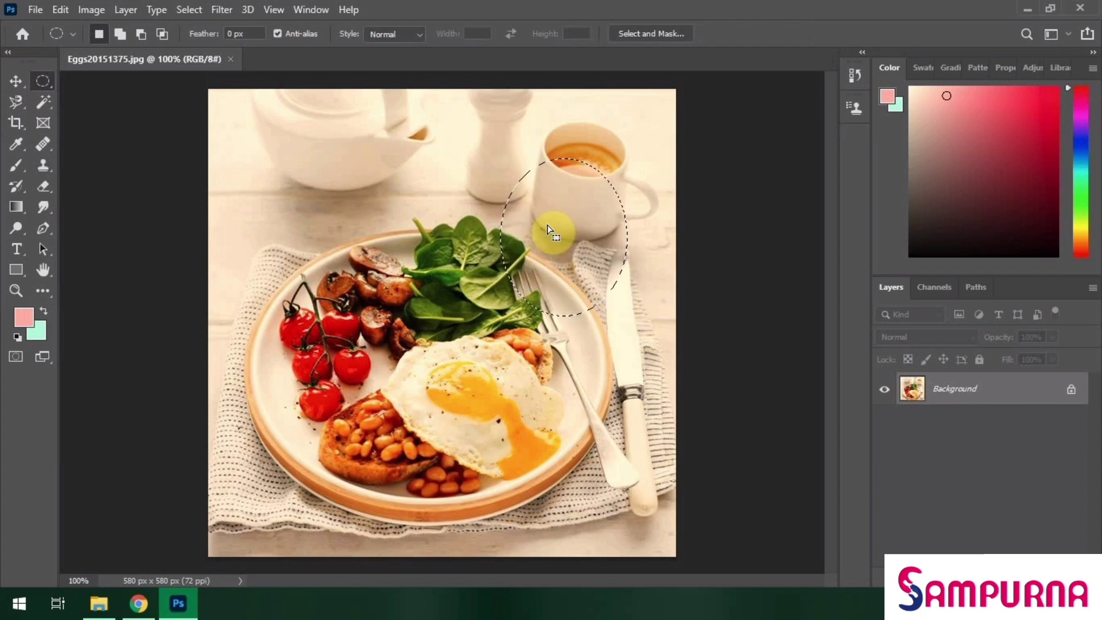
# Fill the elliptical selection with the mint background colour, move it over the spinach and mushrooms, and fill it with the pink foreground colour
pyautogui.hotkey('ctrl', 'BackSpace')
pyautogui.moveTo(556, 217); pyautogui.dragTo(420, 224)
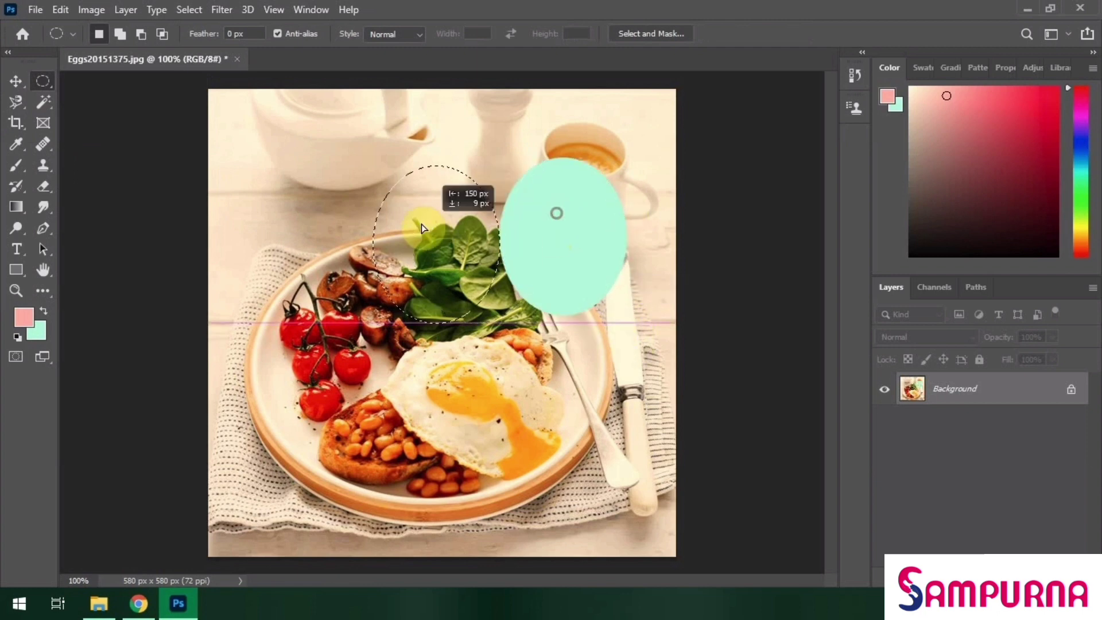
pyautogui.hotkey('alt', 'BackSpace')
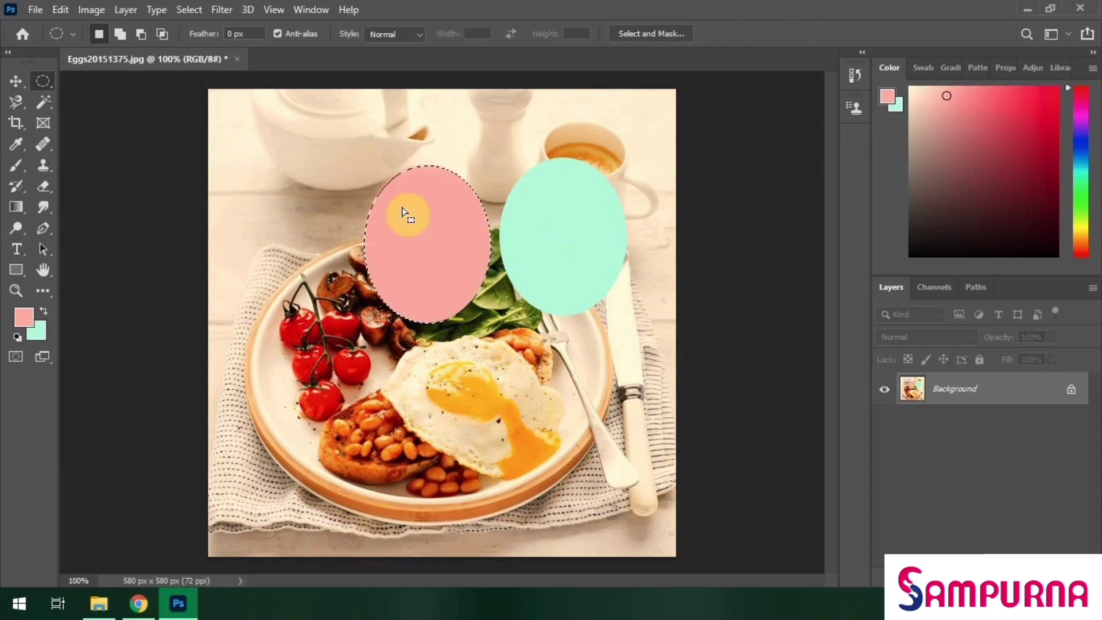
# Undo both colour fills and all the marquee selections on the image
pyautogui.hotkey('ctrl', 'z')
pyautogui.hotkey('ctrl', 'z')
pyautogui.hotkey('ctrl', 'z')
pyautogui.hotkey('ctrl', 'z')
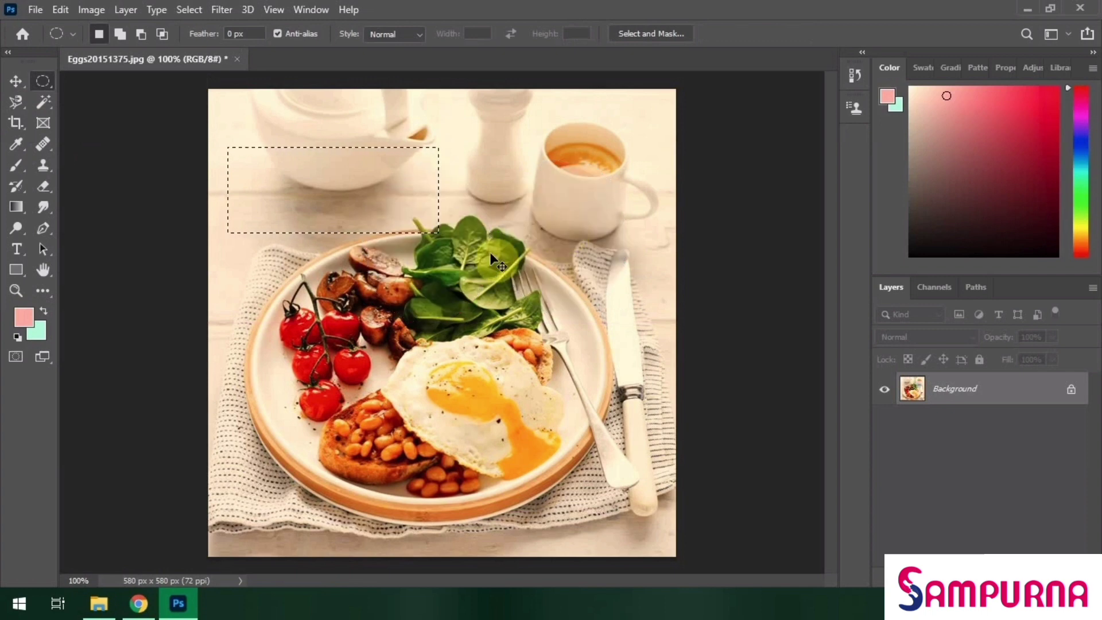
pyautogui.hotkey('ctrl', 'z')
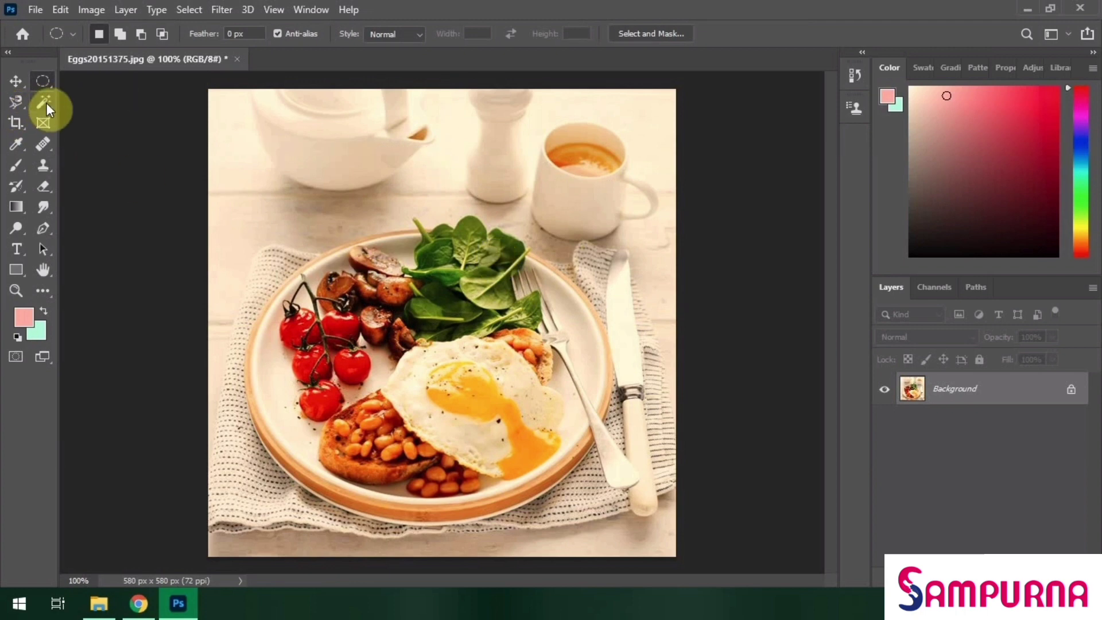
# Trace the plate's upper rim and the protruding spinach leaves with the Magnetic Lasso, removing stray anchor points
pyautogui.click(20, 105)
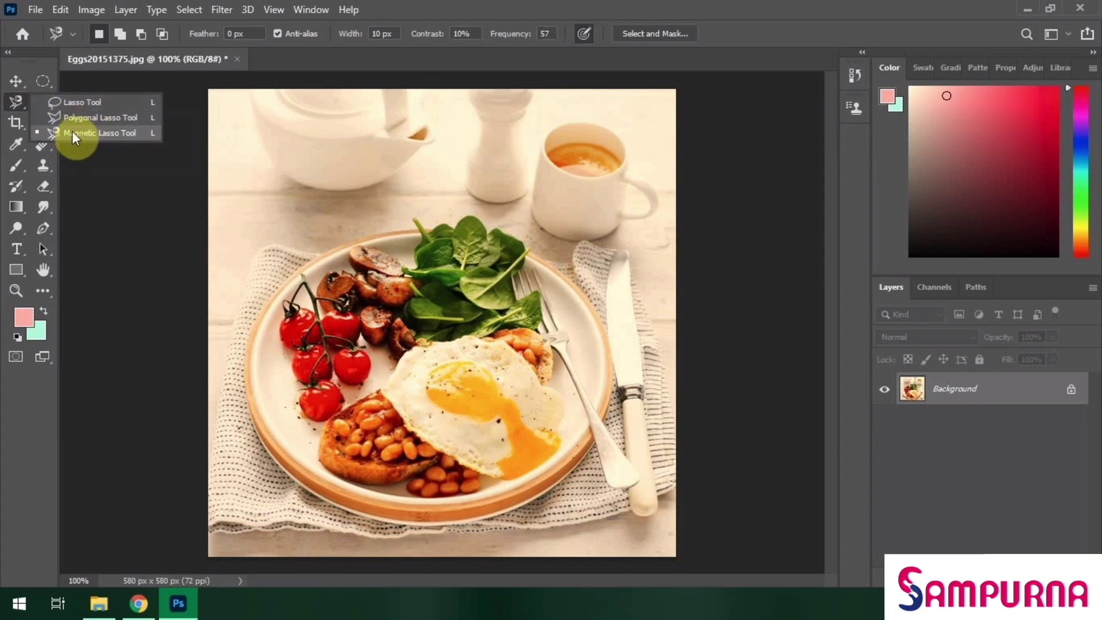
pyautogui.click(88, 134)
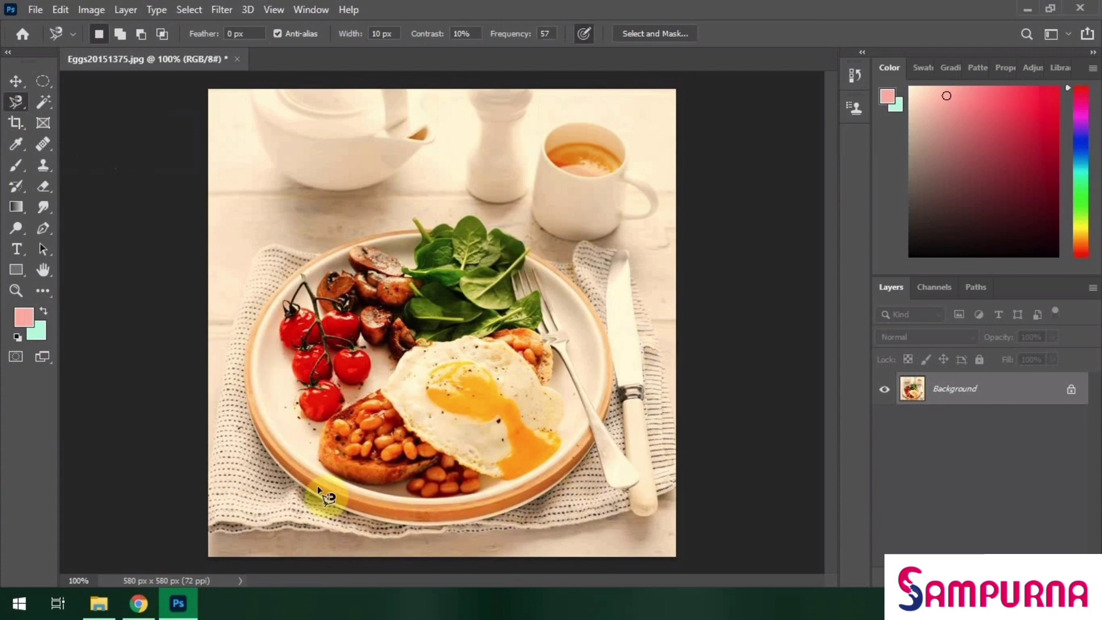
pyautogui.scroll(3, 342, 354)
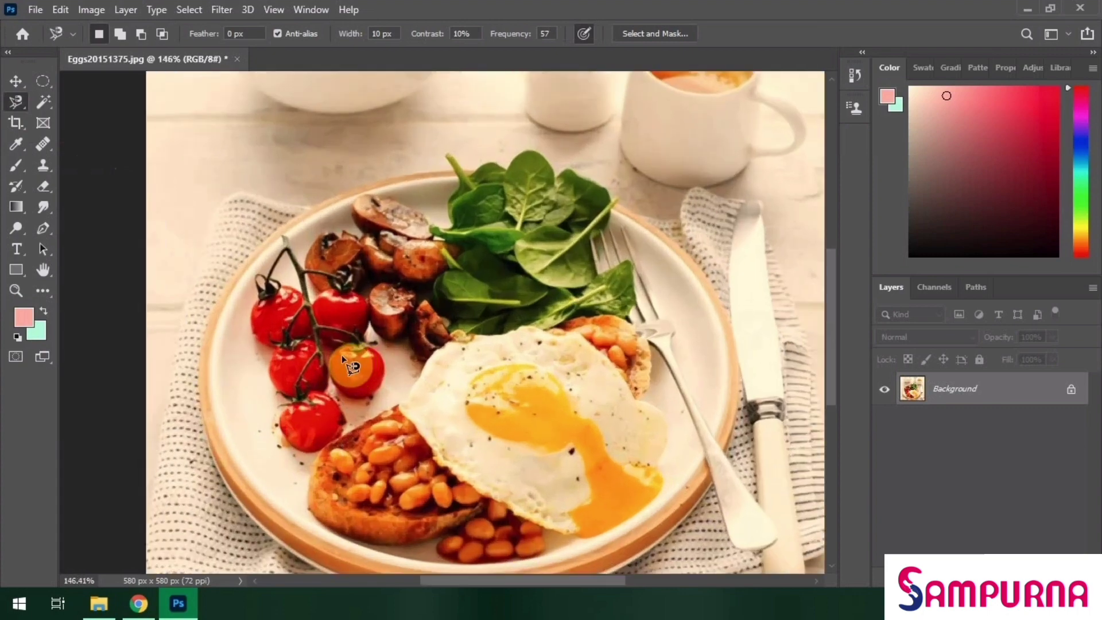
pyautogui.scroll(1, 372, 240)
pyautogui.scroll(-1, 372, 234)
pyautogui.scroll(2, 368, 207)
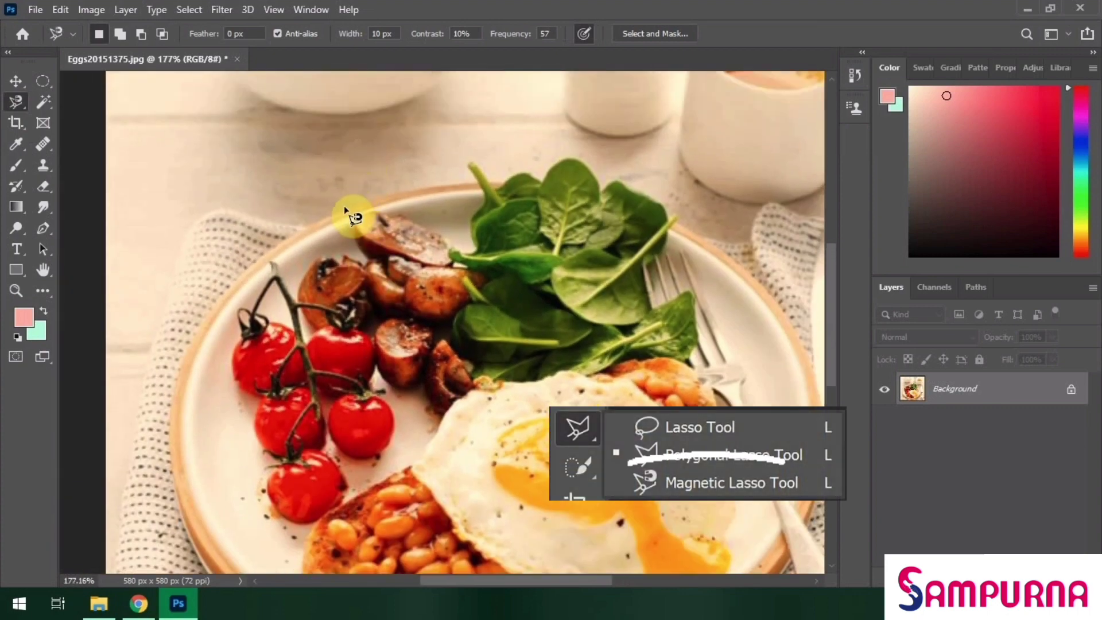
pyautogui.click(343, 209)
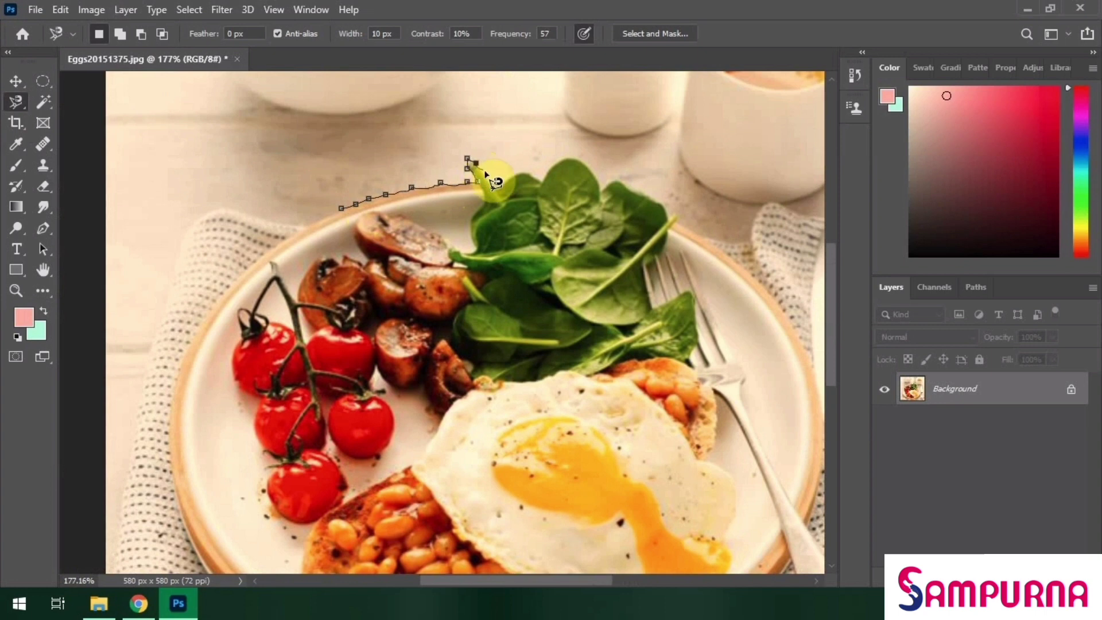
pyautogui.press('BackSpace')
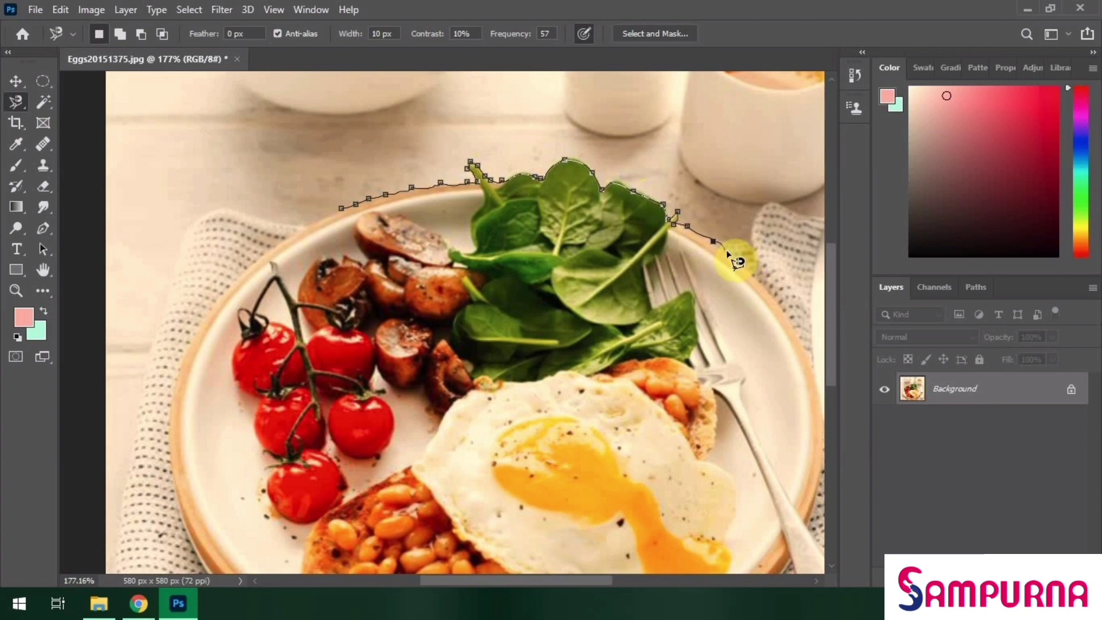
pyautogui.click(739, 267)
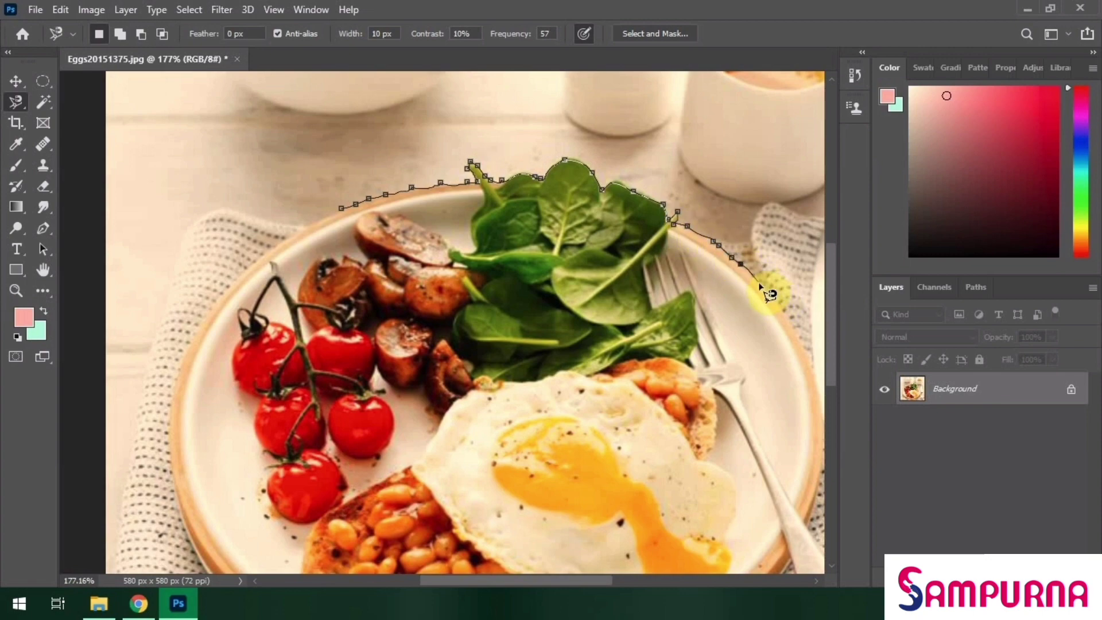
# Continue the Magnetic Lasso outline down the plate's right rim and around the fork handle, removing misplaced anchor points
pyautogui.moveTo(778, 311); pyautogui.dragTo(559, 204)
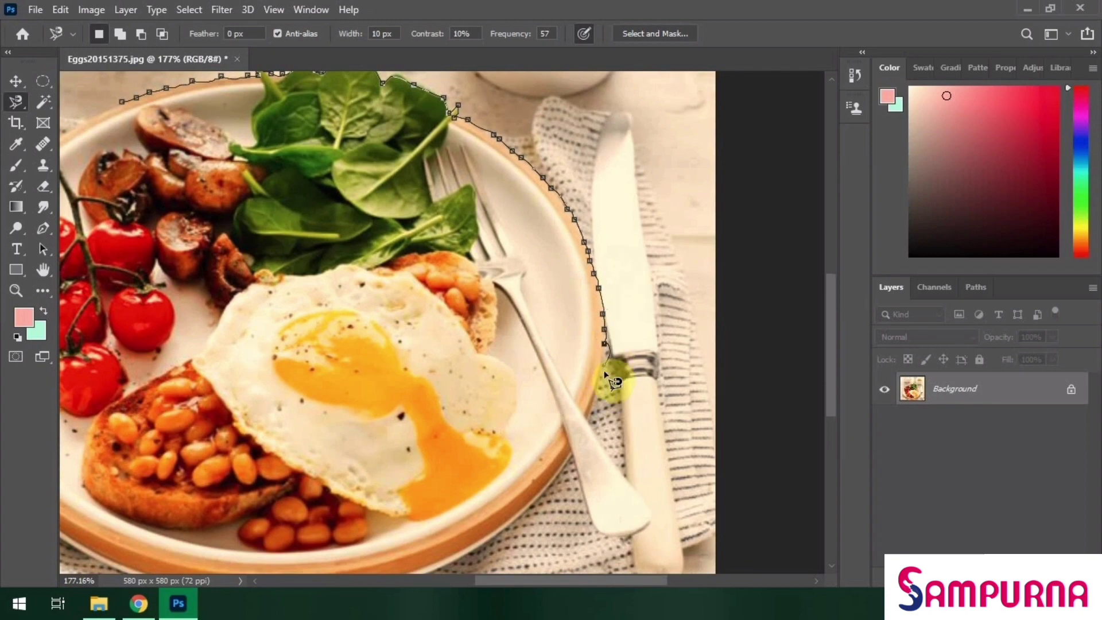
pyautogui.hotkey('ctrl', '+')
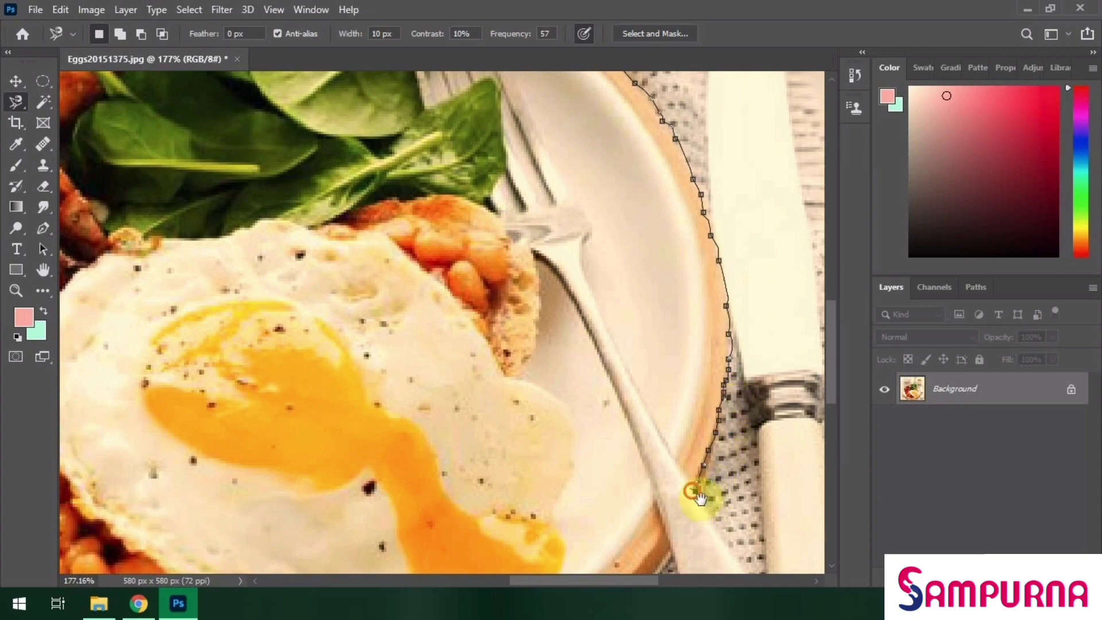
pyautogui.moveTo(695, 490); pyautogui.dragTo(581, 219)
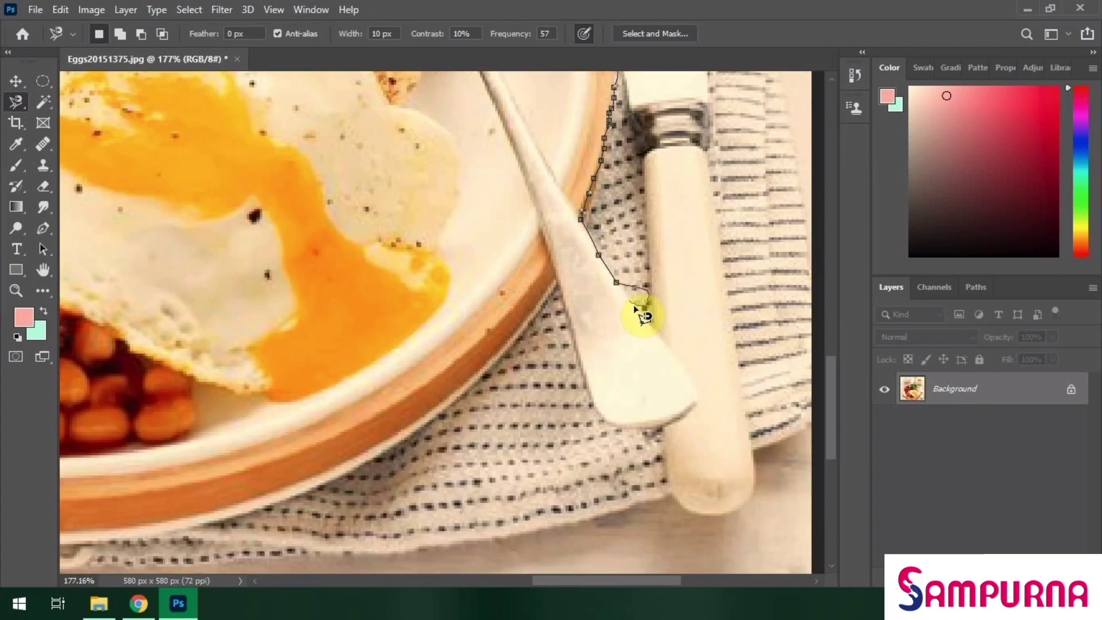
pyautogui.press('BackSpace')
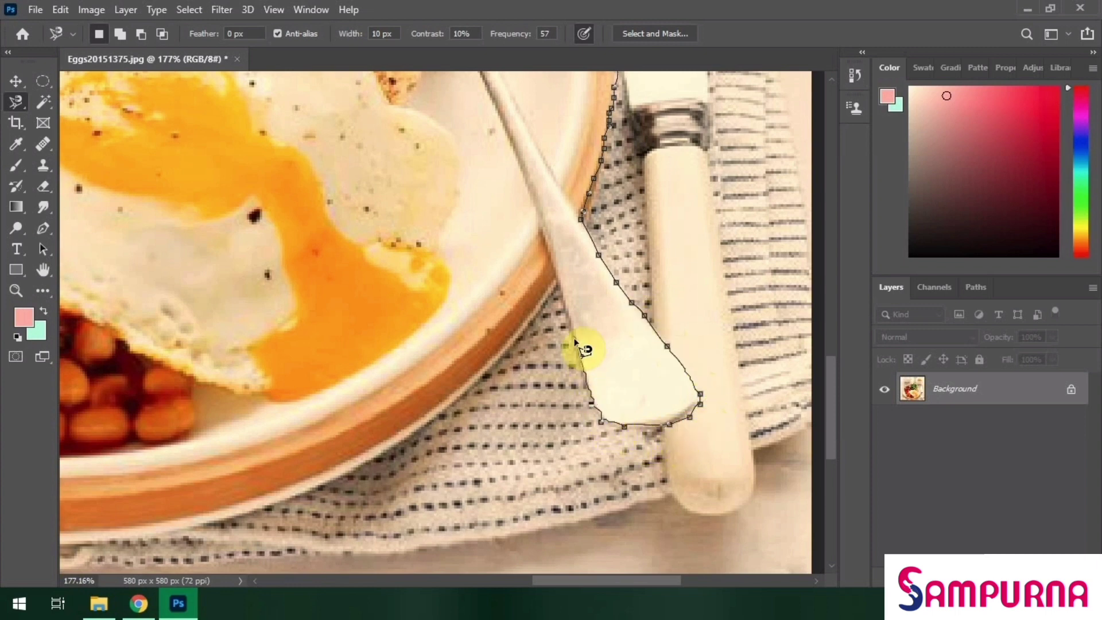
# Extend the Magnetic Lasso outline along the plate's bottom rim and around to its lower left edge
pyautogui.moveTo(280, 513); pyautogui.dragTo(566, 300)
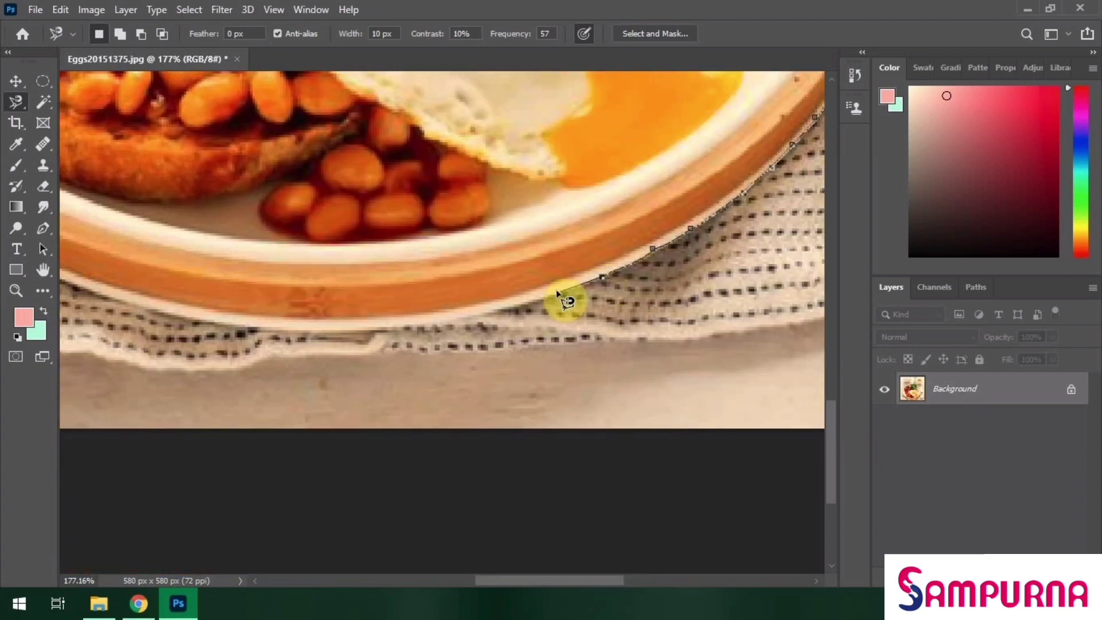
pyautogui.moveTo(235, 331); pyautogui.dragTo(603, 331)
pyautogui.moveTo(292, 202); pyautogui.dragTo(664, 456)
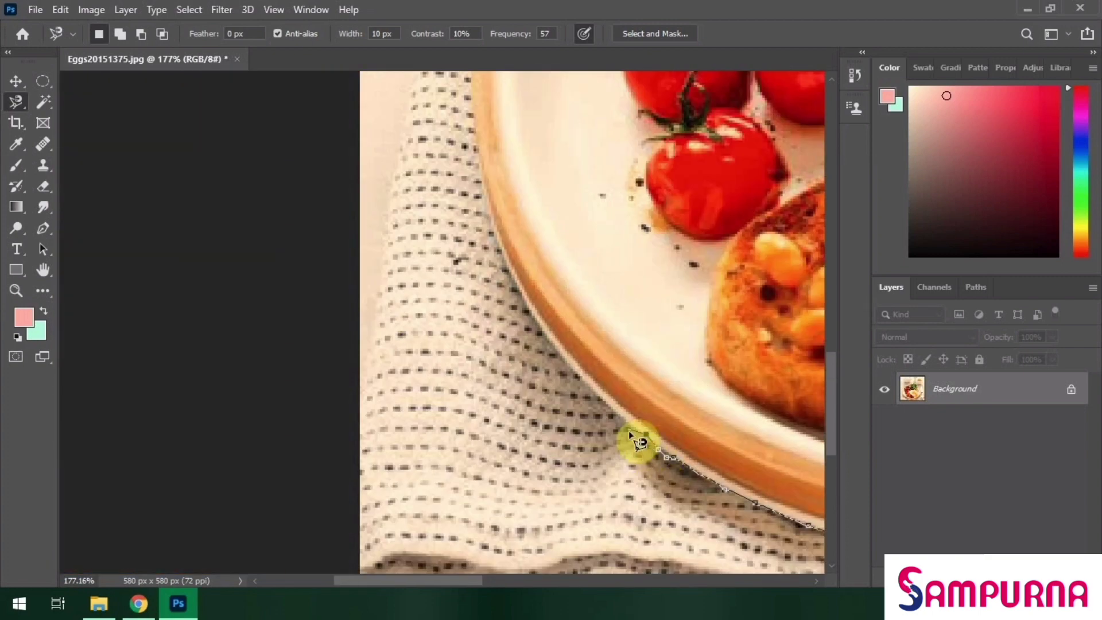
pyautogui.moveTo(513, 257)
pyautogui.mouseDown()
pyautogui.moveTo(660, 450)
pyautogui.moveTo(504, 290)
pyautogui.moveTo(371, 439)
pyautogui.mouseUp()
pyautogui.hotkey('ctrl', '+')
pyautogui.moveTo(348, 301); pyautogui.dragTo(313, 374)
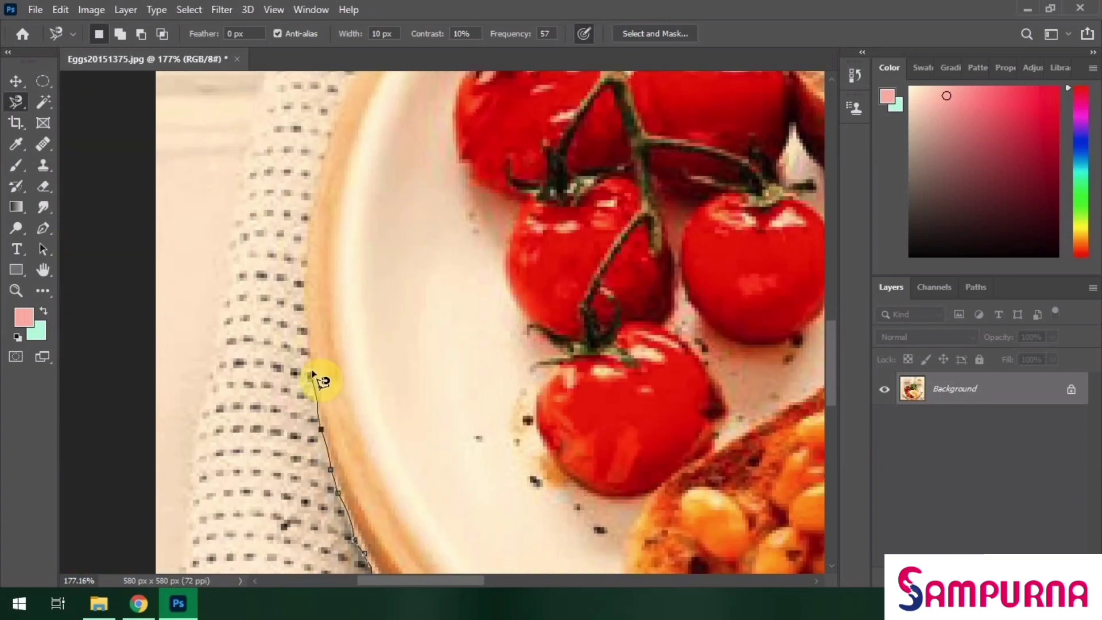
# Trace the plate's remaining left rim up to the starting anchor, removing stray points, and close the selection
pyautogui.moveTo(311, 330); pyautogui.dragTo(283, 468)
pyautogui.moveTo(290, 332); pyautogui.dragTo(268, 424)
pyautogui.moveTo(290, 363)
pyautogui.mouseDown()
pyautogui.moveTo(318, 254)
pyautogui.moveTo(341, 271)
pyautogui.moveTo(232, 451)
pyautogui.mouseUp()
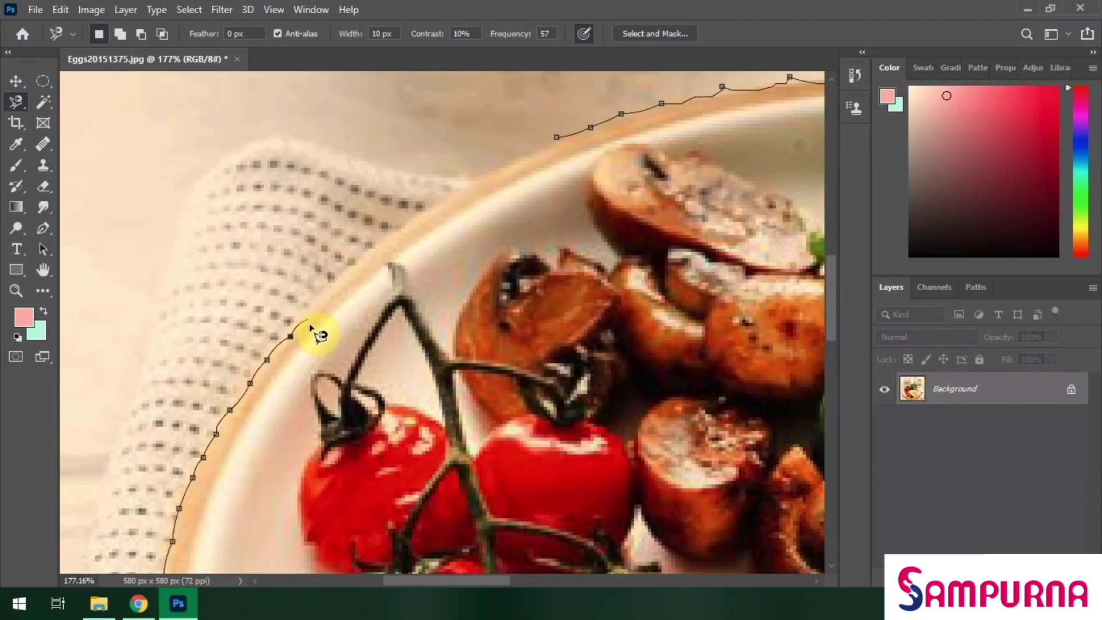
pyautogui.press('BackSpace')
pyautogui.press('BackSpace')
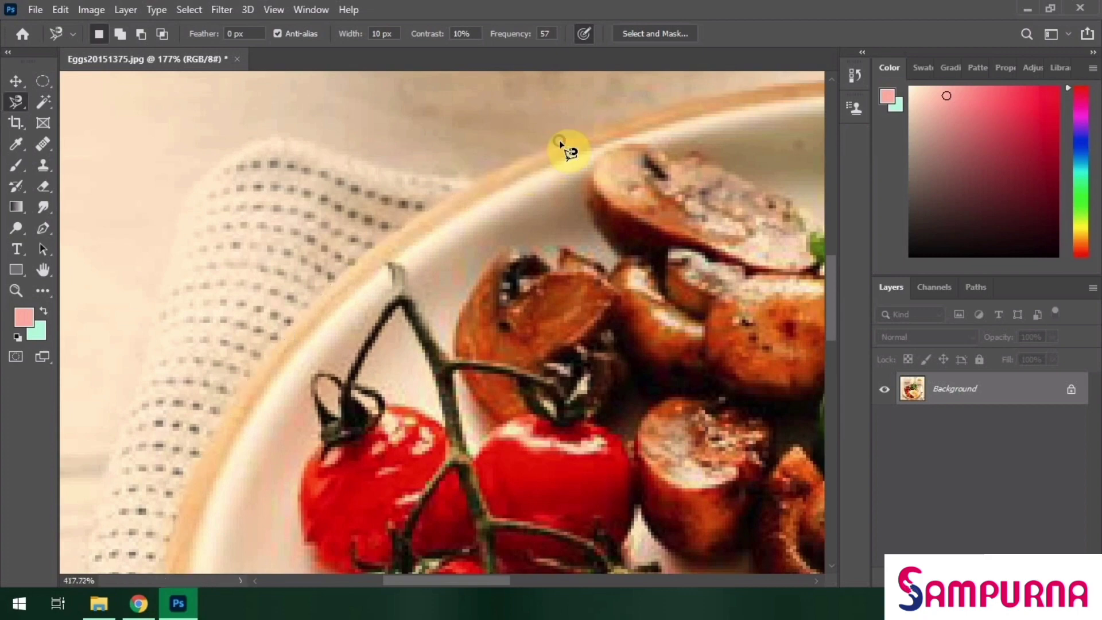
pyautogui.doubleClick(559, 141)
# Copy the selected plate and fork handle from the background to a new layer
pyautogui.scroll(-5, 558, 141)
pyautogui.moveTo(491, 584); pyautogui.dragTo(573, 581)
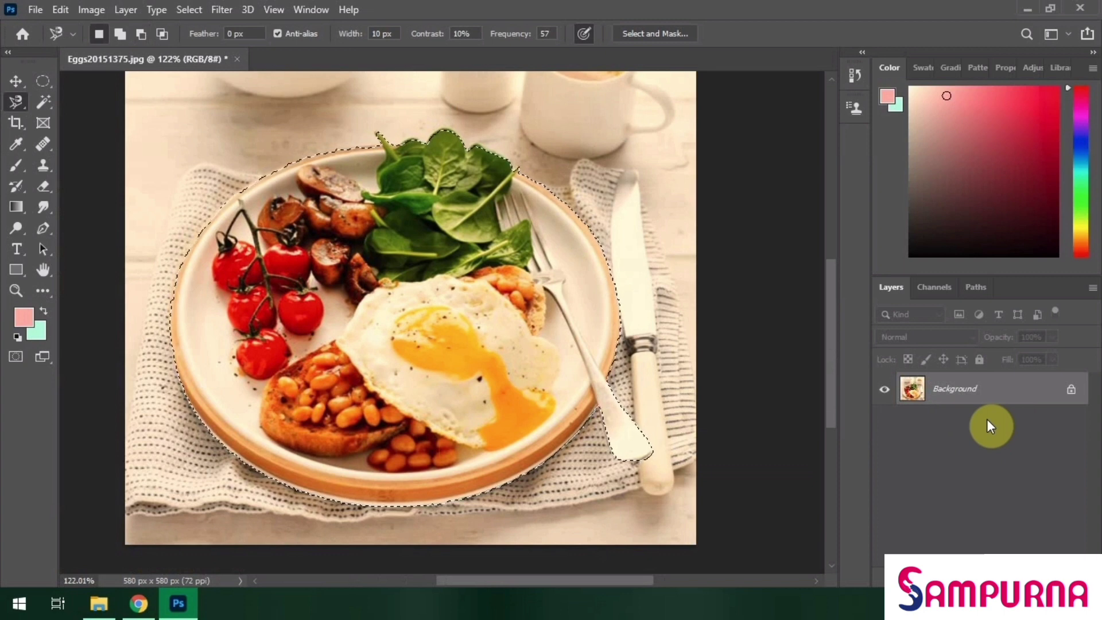
pyautogui.hotkey('ctrl', 'j')
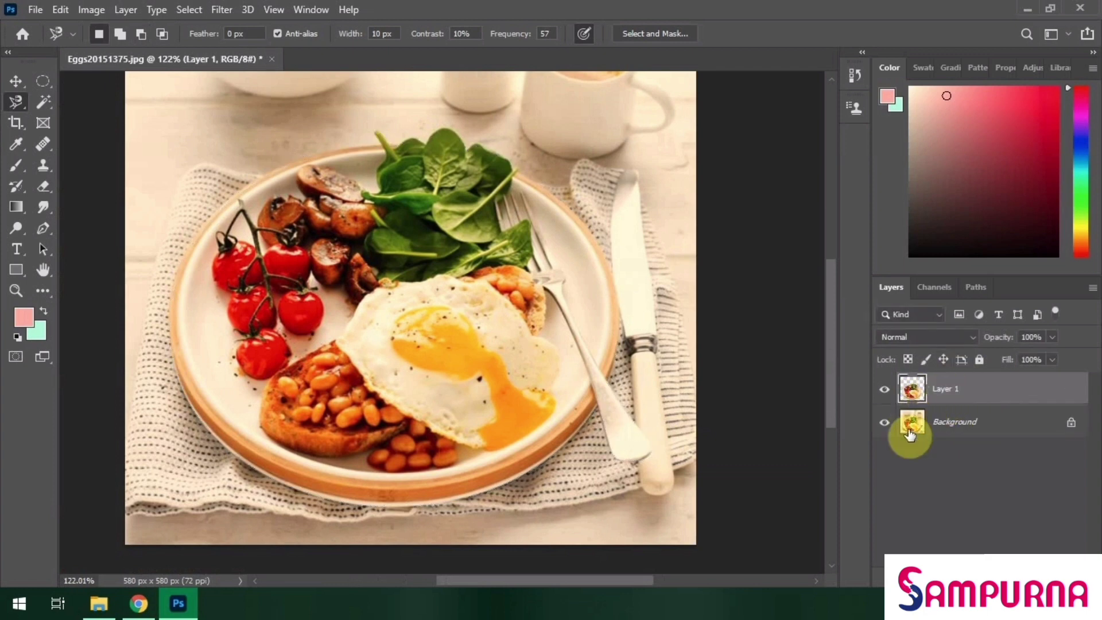
# Check the cutout plate with the Background layer hidden and shown, and undo the layer copy
pyautogui.click(885, 423)
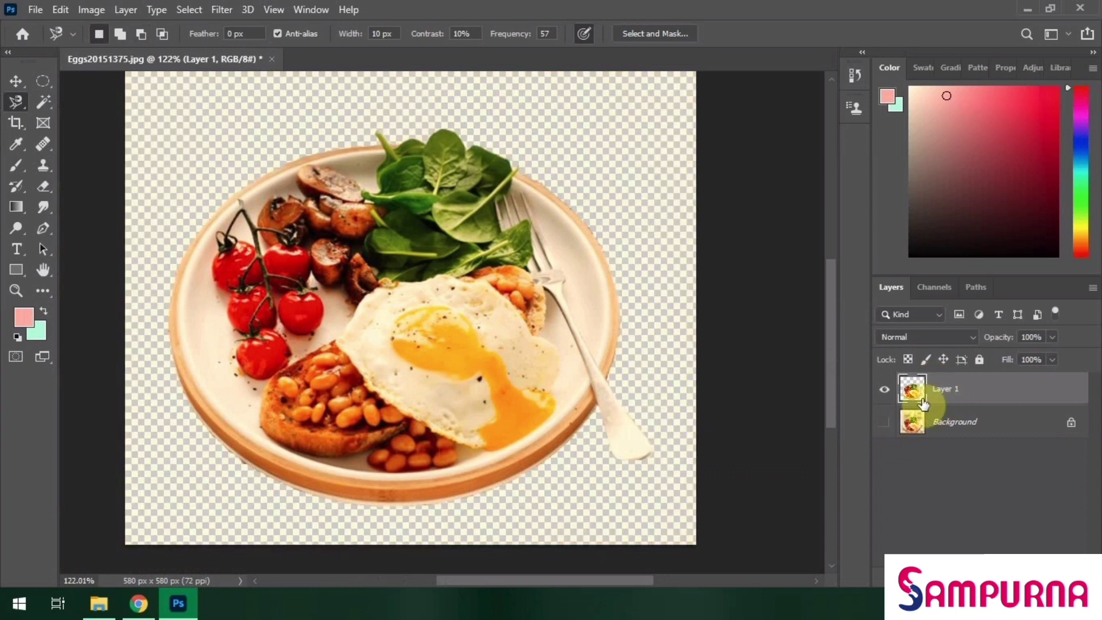
pyautogui.click(894, 426)
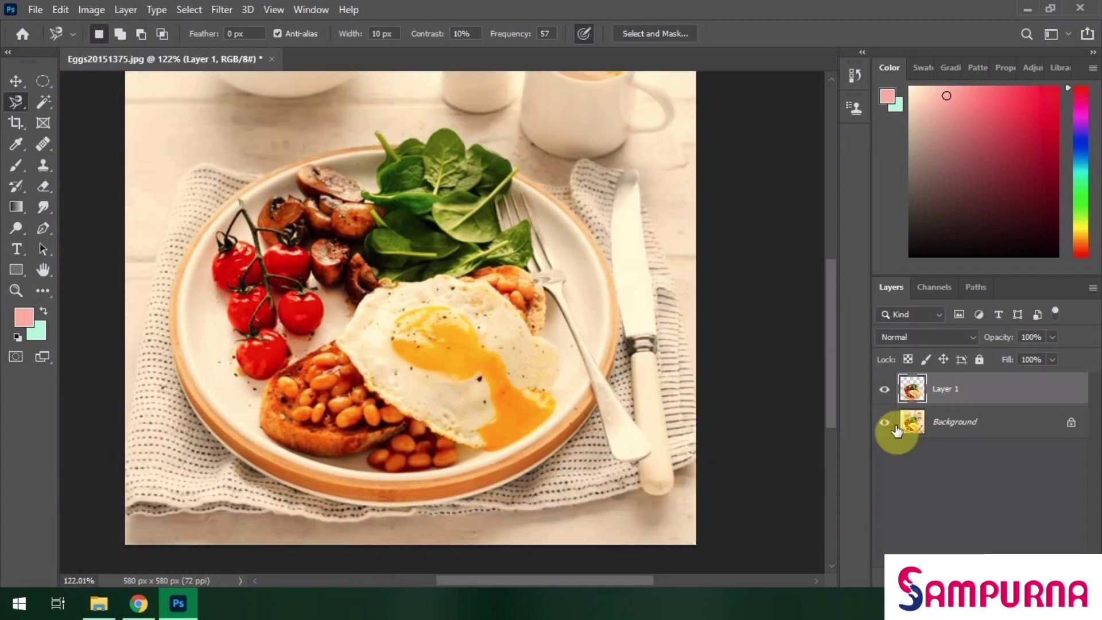
pyautogui.click(884, 423)
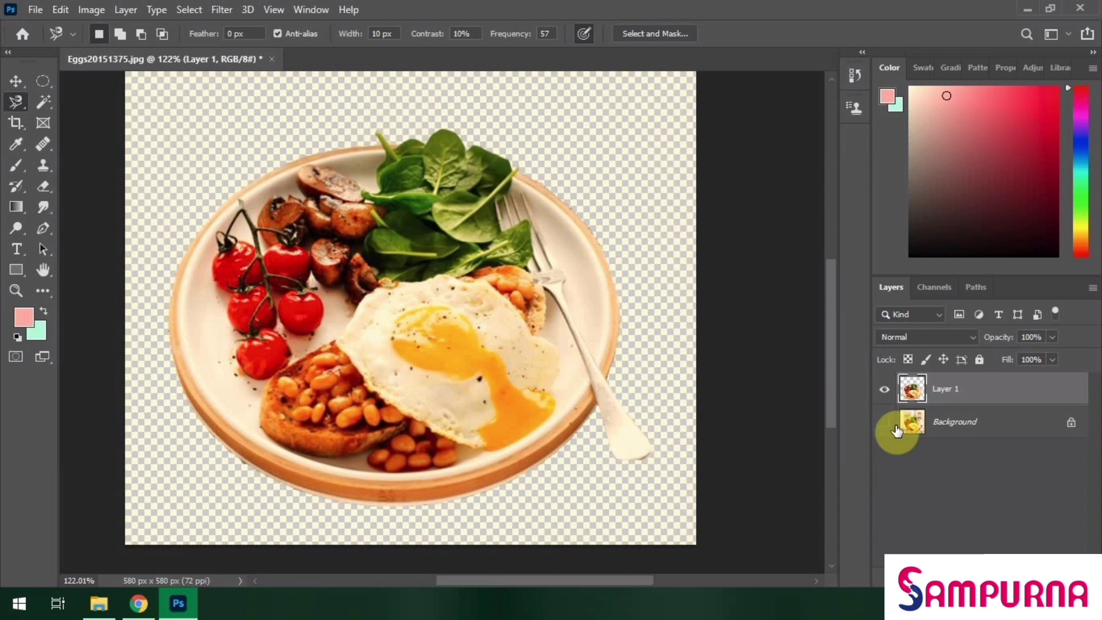
pyautogui.hotkey('ctrl', 'z')
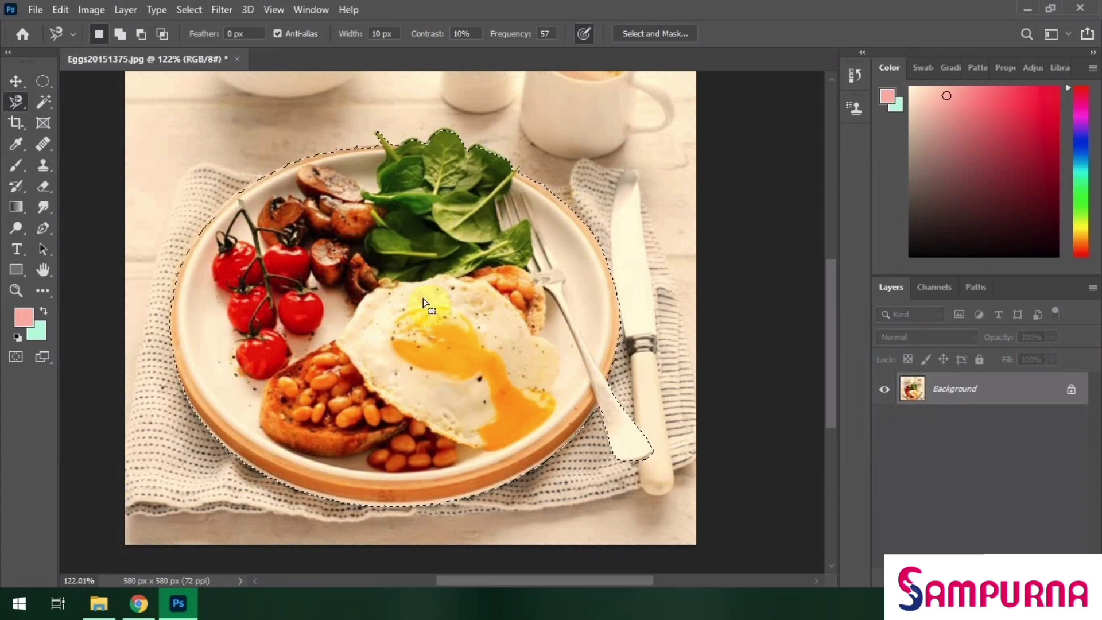
# Copy the selected plate to a new layer with Layer Via Copy, undoing and repeating the copy once
pyautogui.rightClick(399, 246)
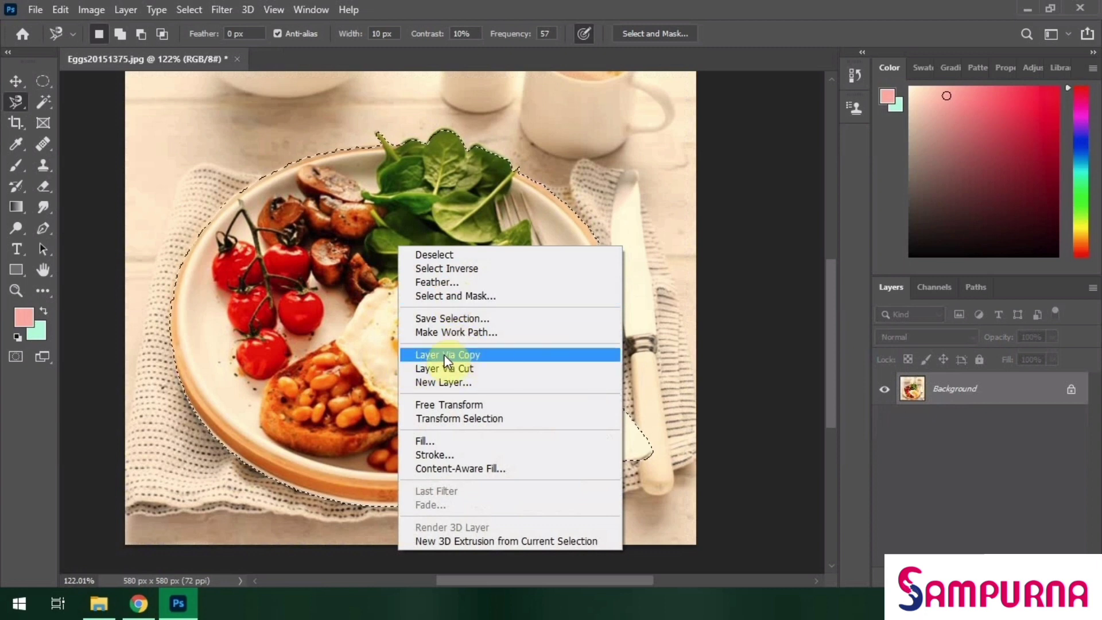
pyautogui.click(494, 358)
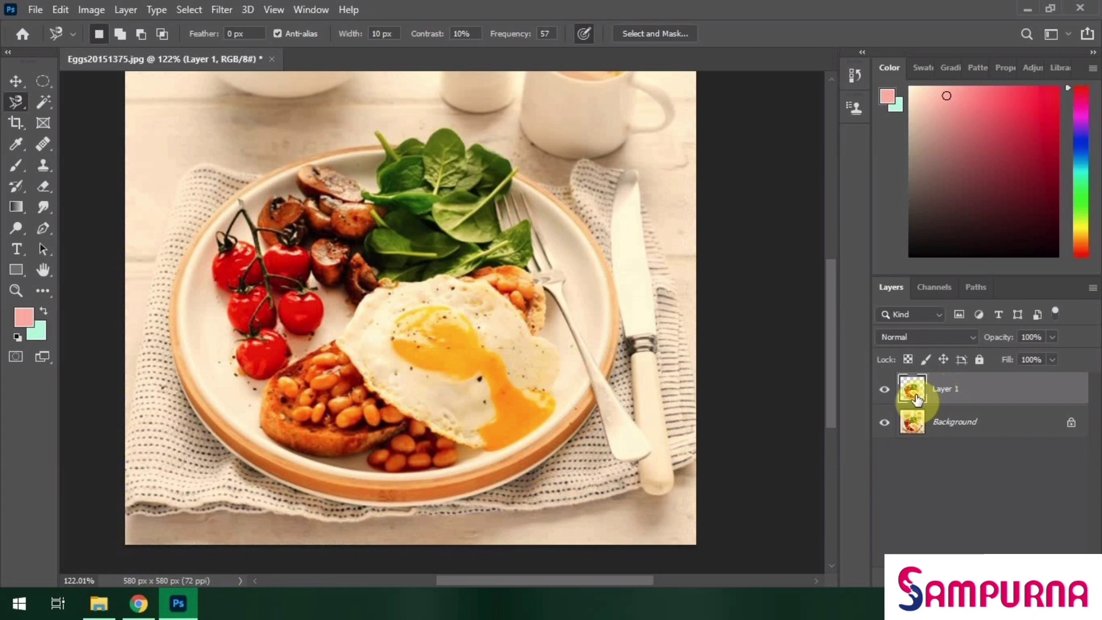
pyautogui.hotkey('ctrl', 'z')
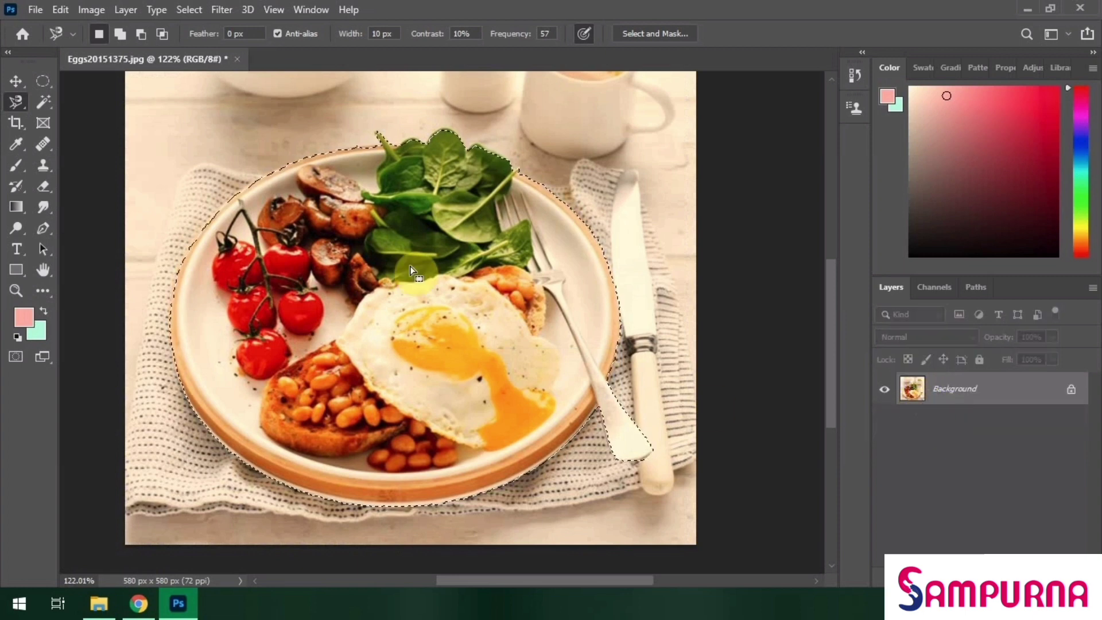
pyautogui.rightClick(395, 261)
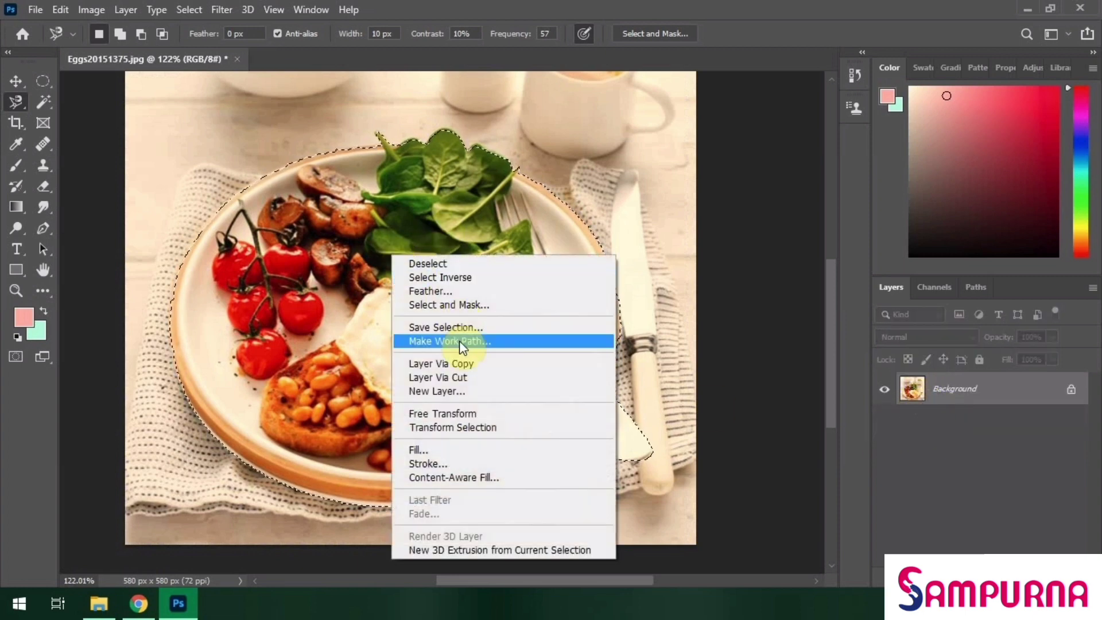
pyautogui.click(487, 367)
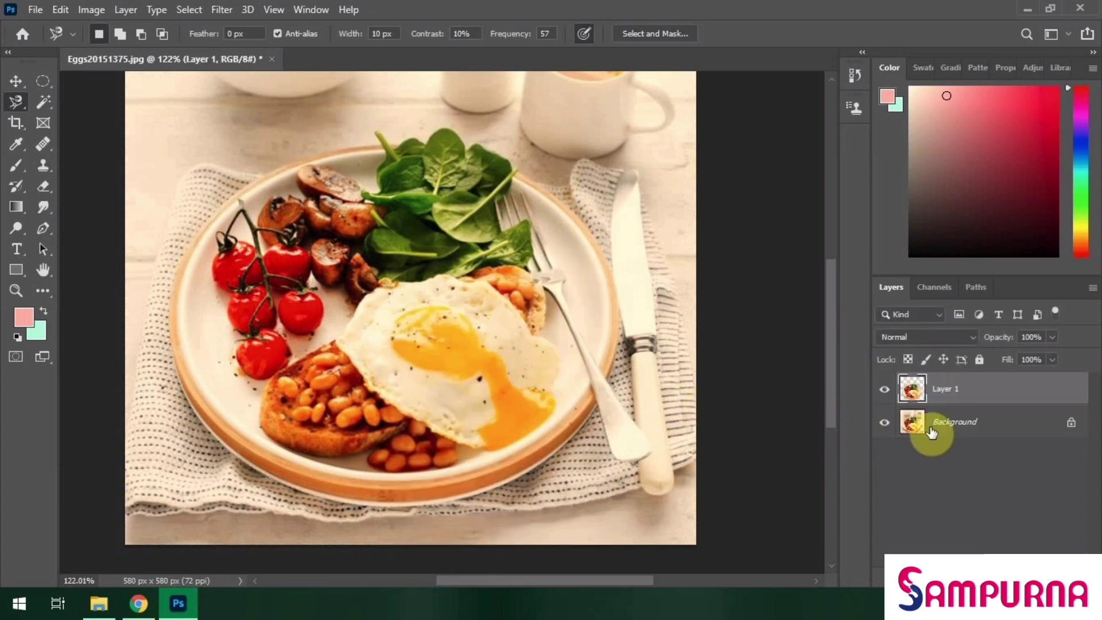
# Toggle the visibility of Layer 1 and the Background to compare the plate cutout with the original photo
pyautogui.click(886, 423)
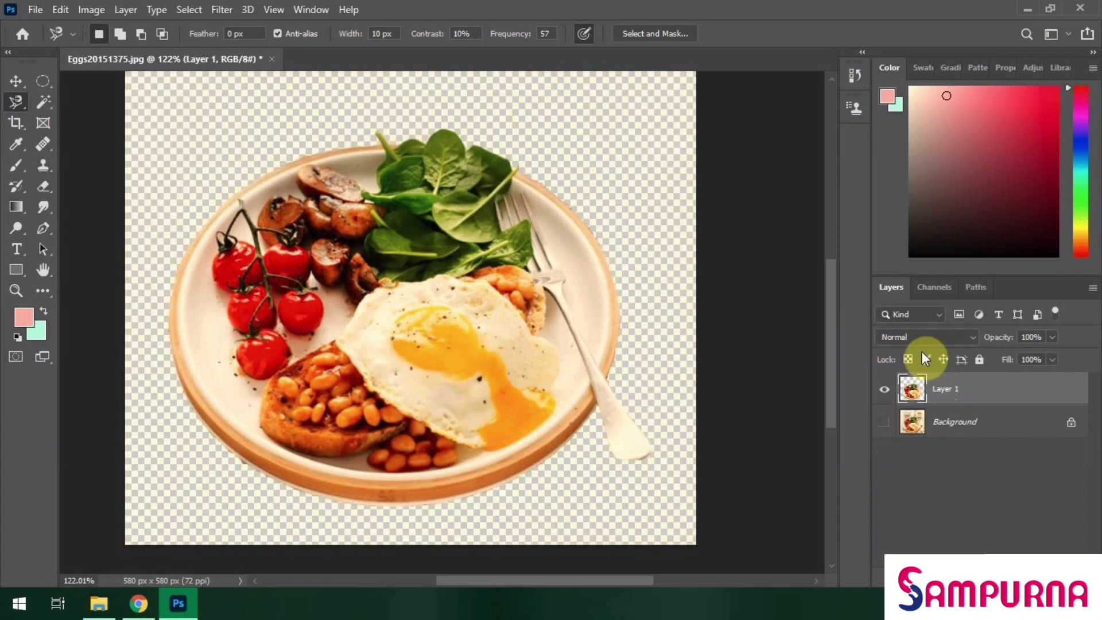
pyautogui.click(885, 422)
pyautogui.click(884, 389)
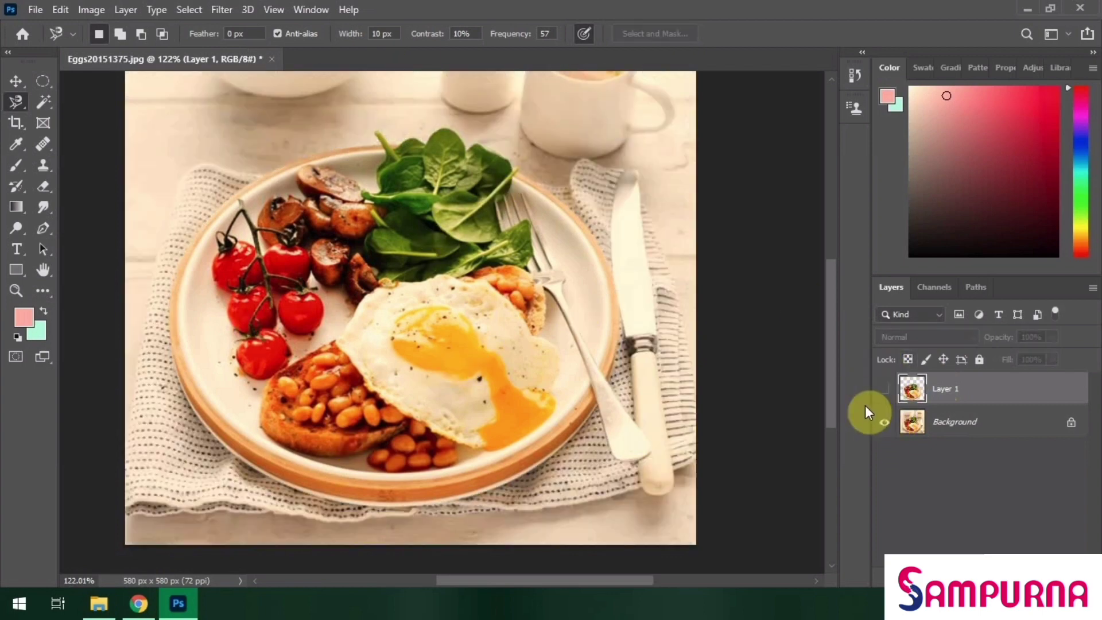
pyautogui.click(886, 423)
pyautogui.click(884, 389)
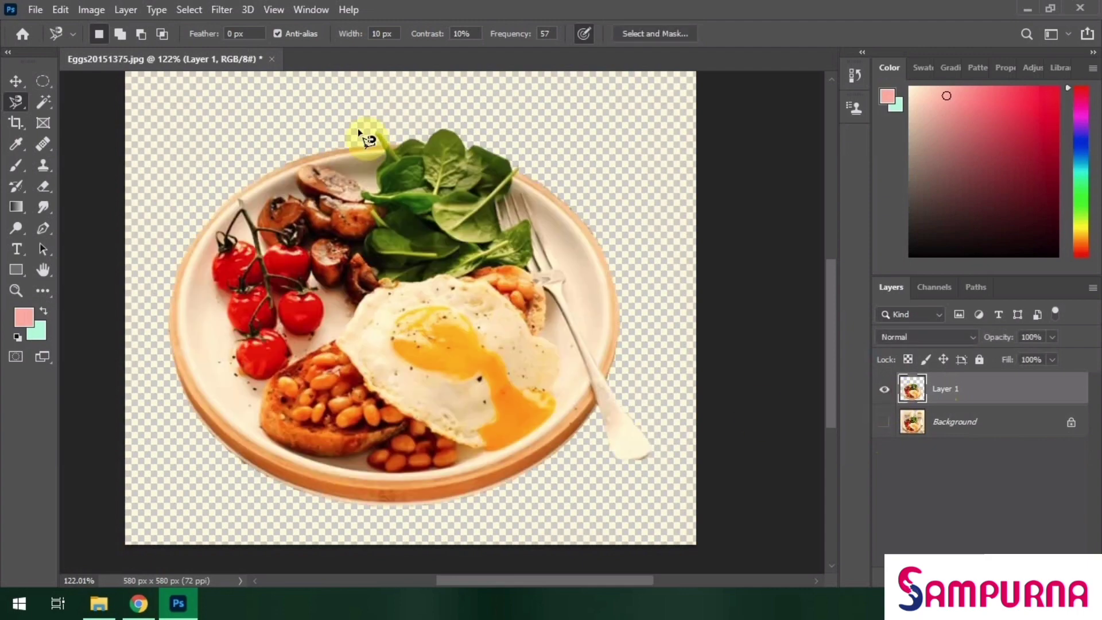
pyautogui.click(886, 424)
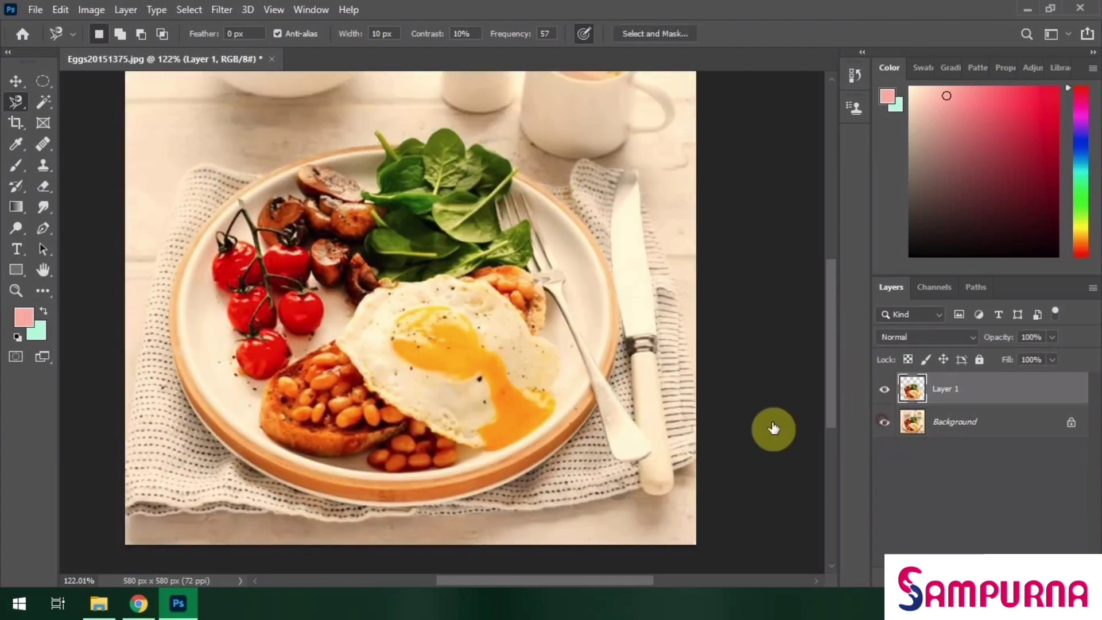
# Undo the plate layer copy, try duplicating the whole Background without a selection, and undo that duplicate
pyautogui.hotkey('ctrl', 'z')
pyautogui.hotkey('ctrl', 'z')
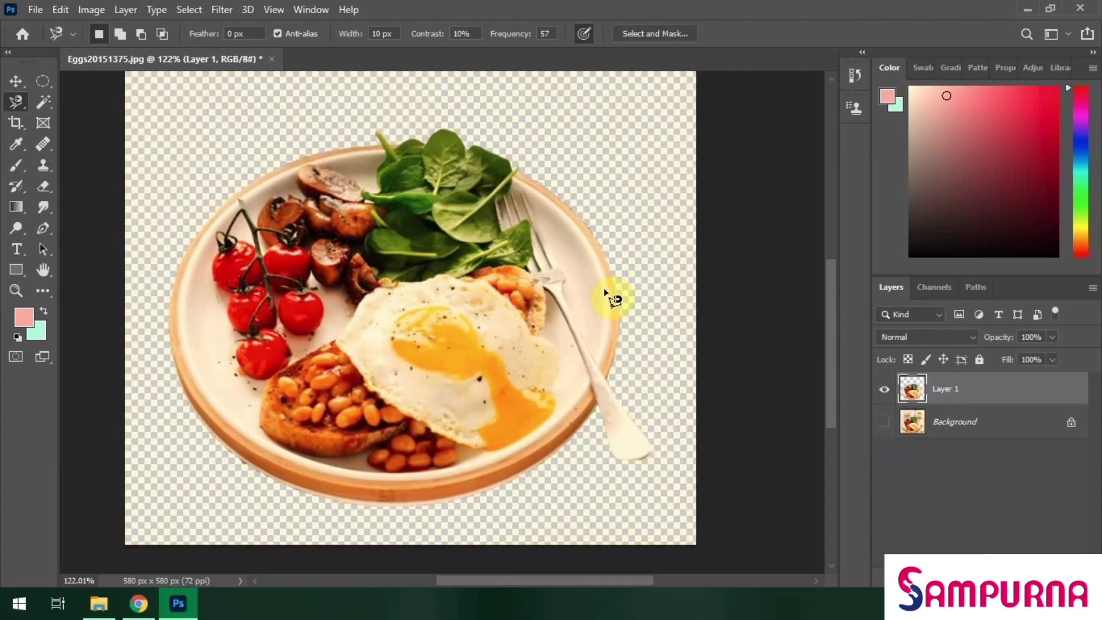
pyautogui.hotkey('ctrl', 'z')
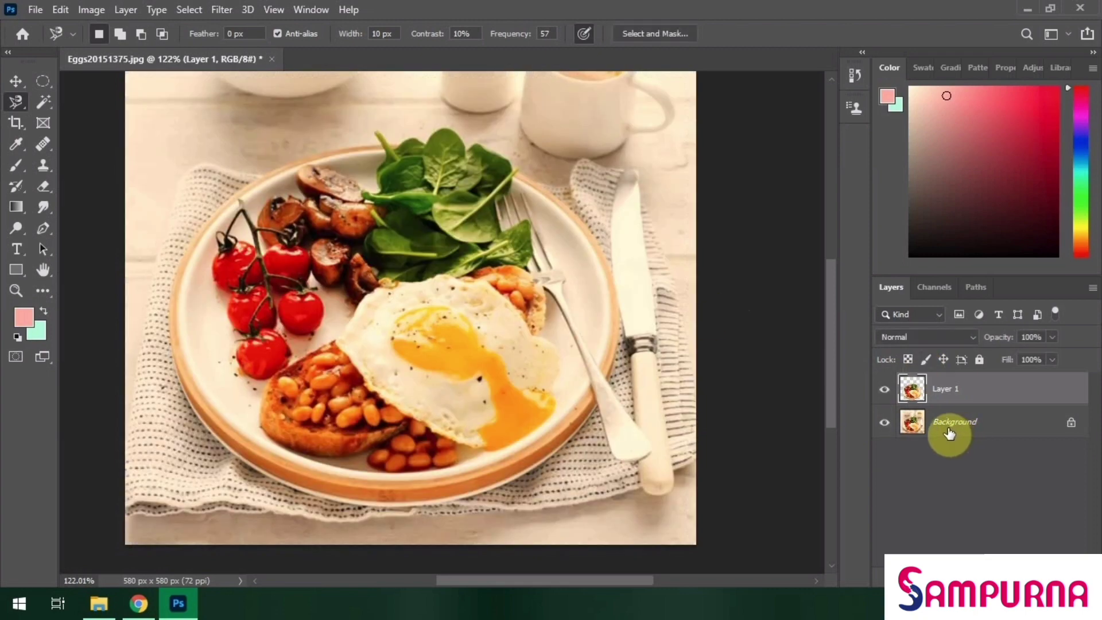
pyautogui.click(971, 393)
pyautogui.hotkey('ctrl', 'z')
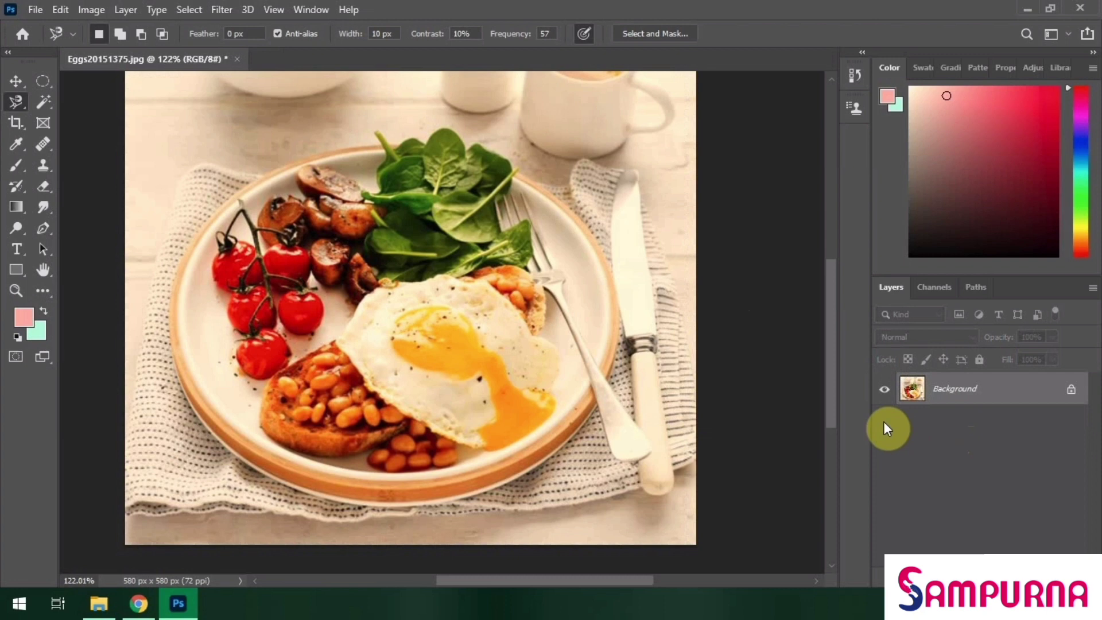
pyautogui.hotkey('ctrl', 'j')
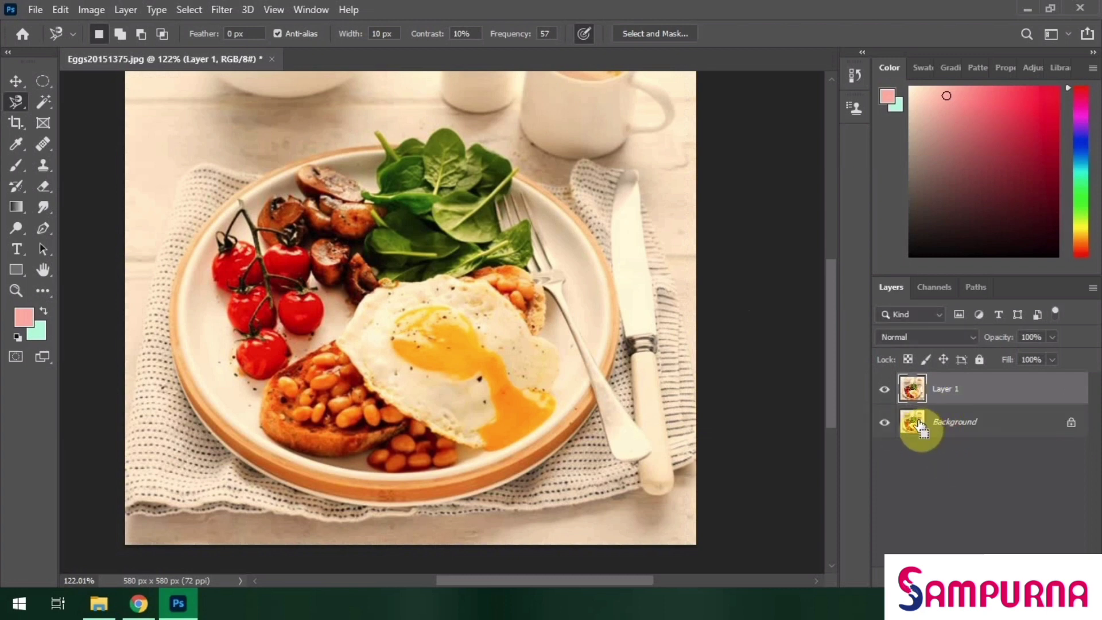
pyautogui.hotkey('ctrl', 'z')
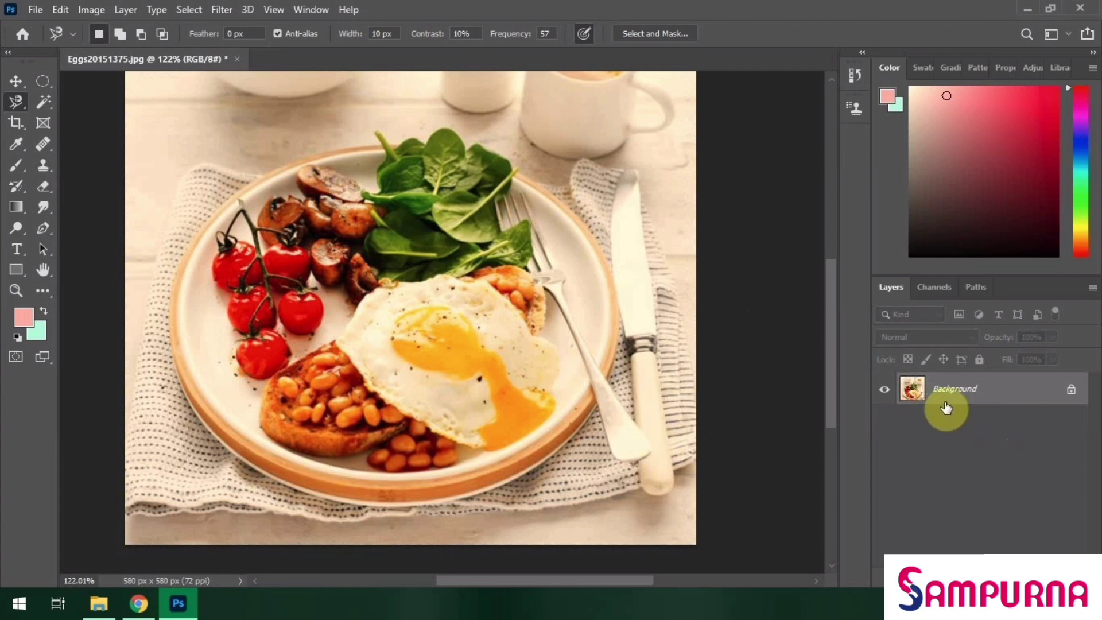
# Duplicate the selected plate onto a new layer and check the cutout by hiding and reshowing the Background
pyautogui.hotkey('ctrl', 'j')
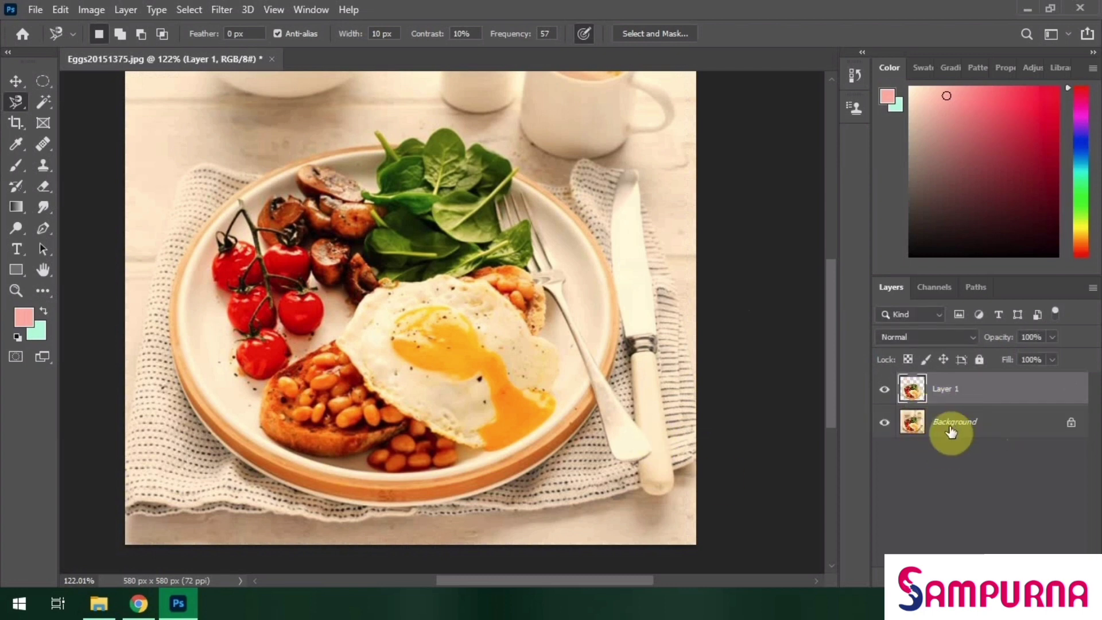
pyautogui.click(943, 423)
pyautogui.click(951, 391)
pyautogui.click(884, 422)
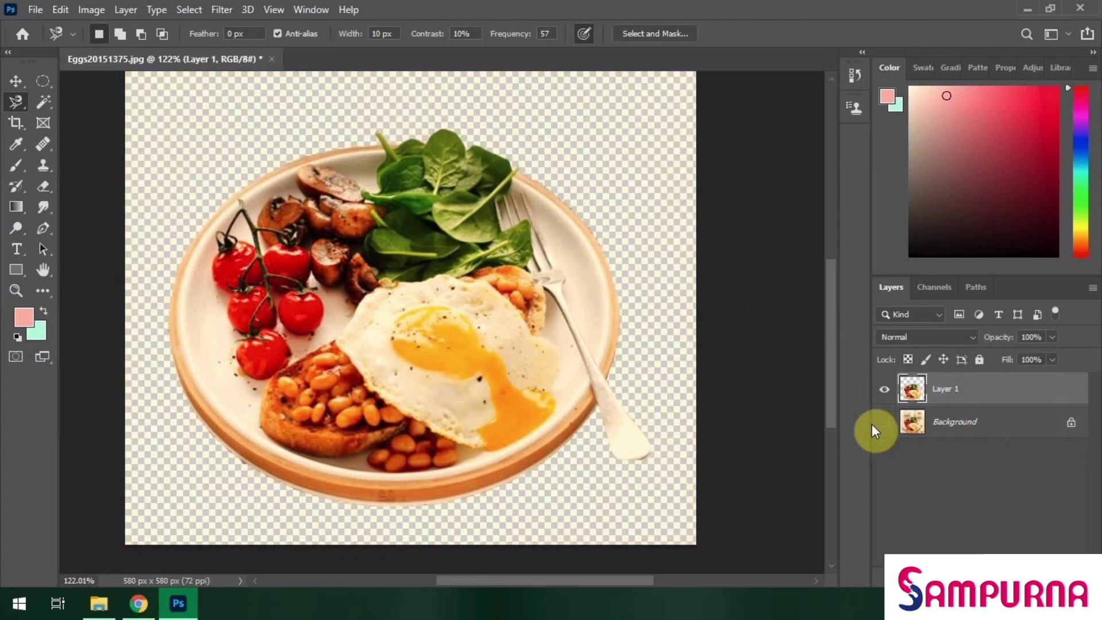
pyautogui.click(885, 422)
# Add an empty layer directly above the Background, and hide the Background and the plate cutout layer
pyautogui.click(959, 423)
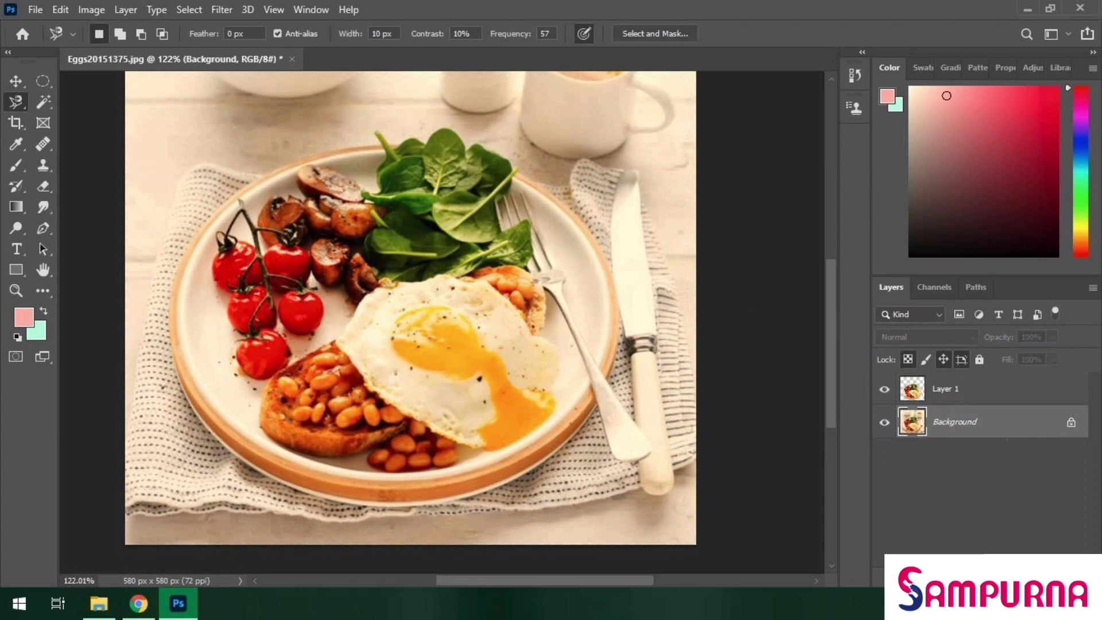
pyautogui.click(1051, 576)
pyautogui.click(946, 463)
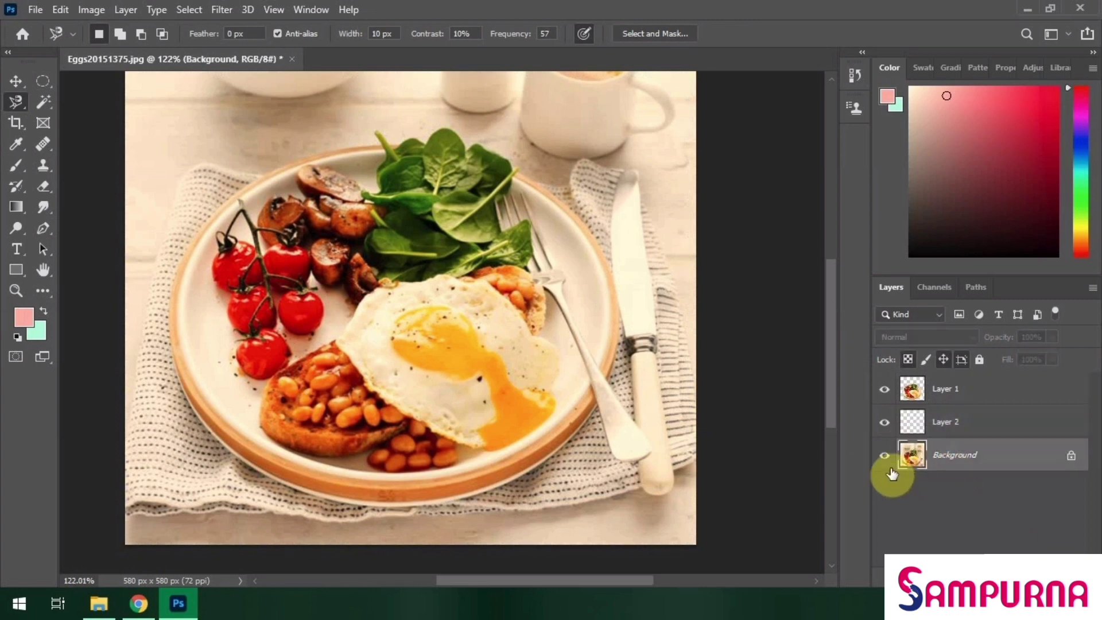
pyautogui.click(886, 458)
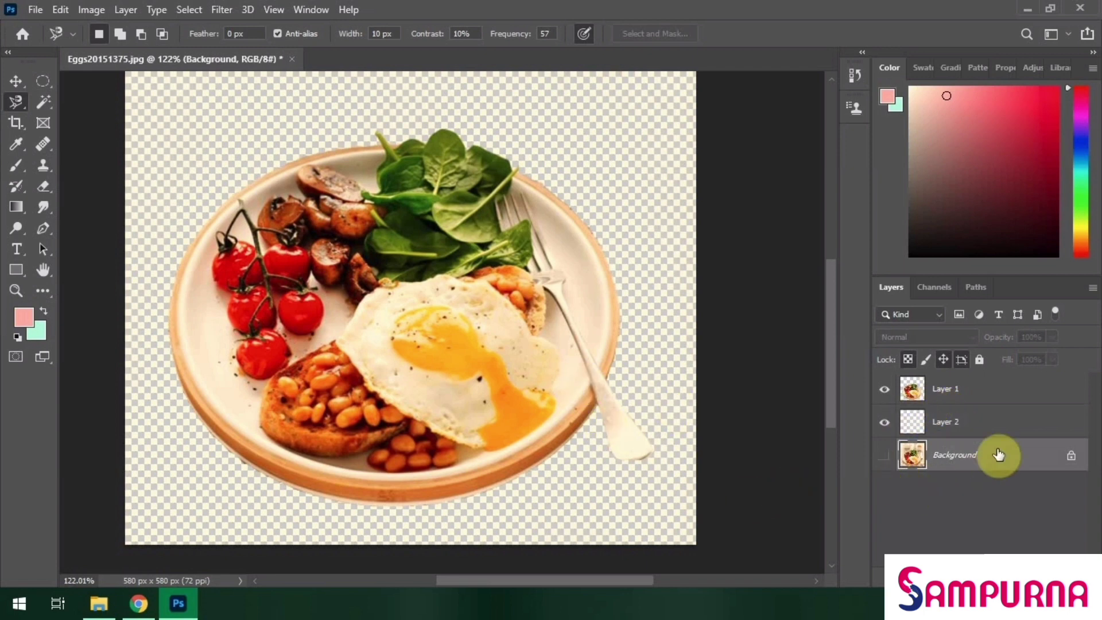
pyautogui.click(884, 389)
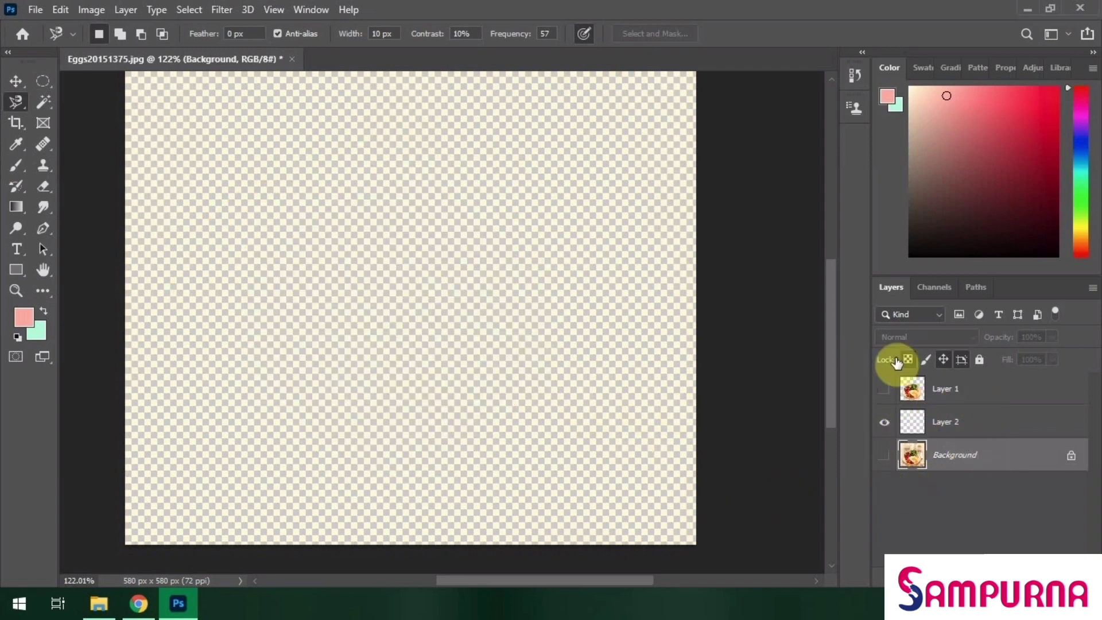
# Fill the empty Layer 2 with the pink foreground color using the Paint Bucket tool
pyautogui.click(965, 427)
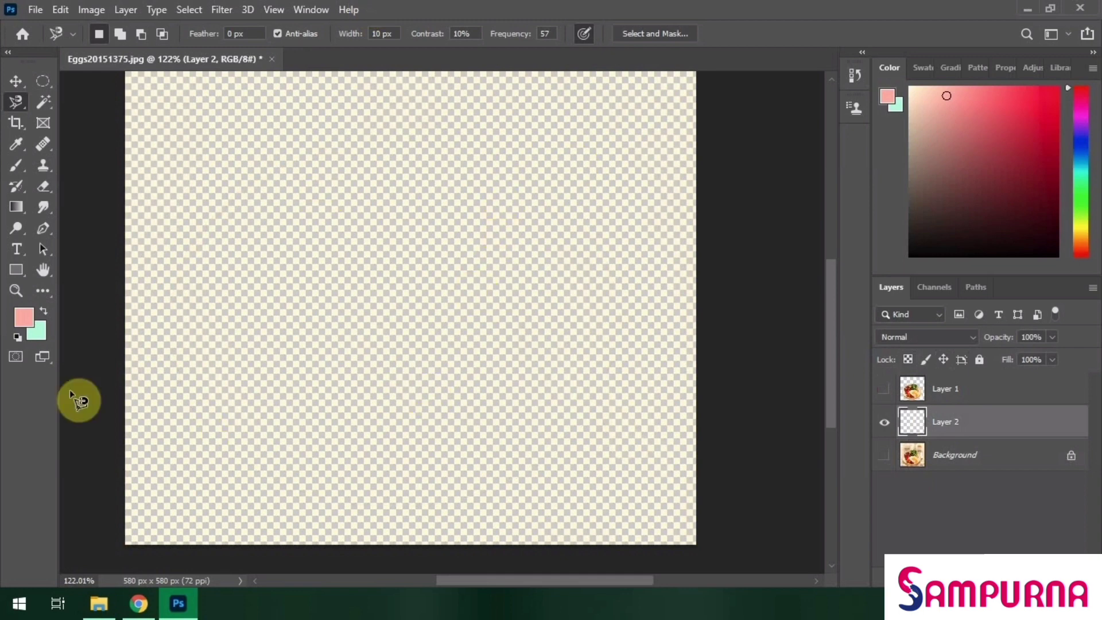
pyautogui.click(25, 316)
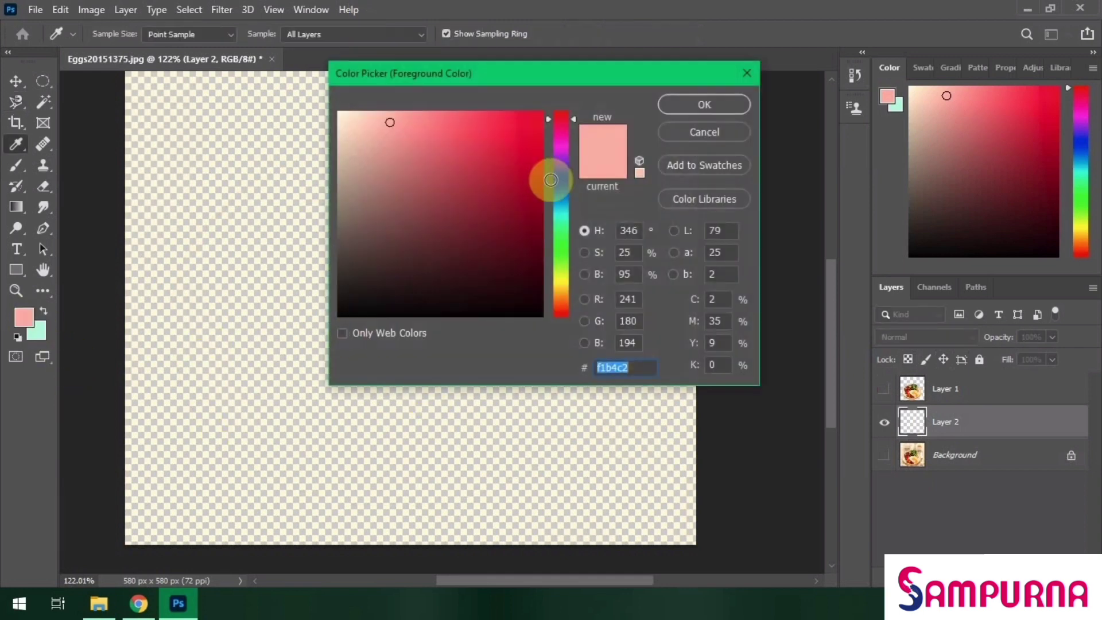
pyautogui.click(746, 75)
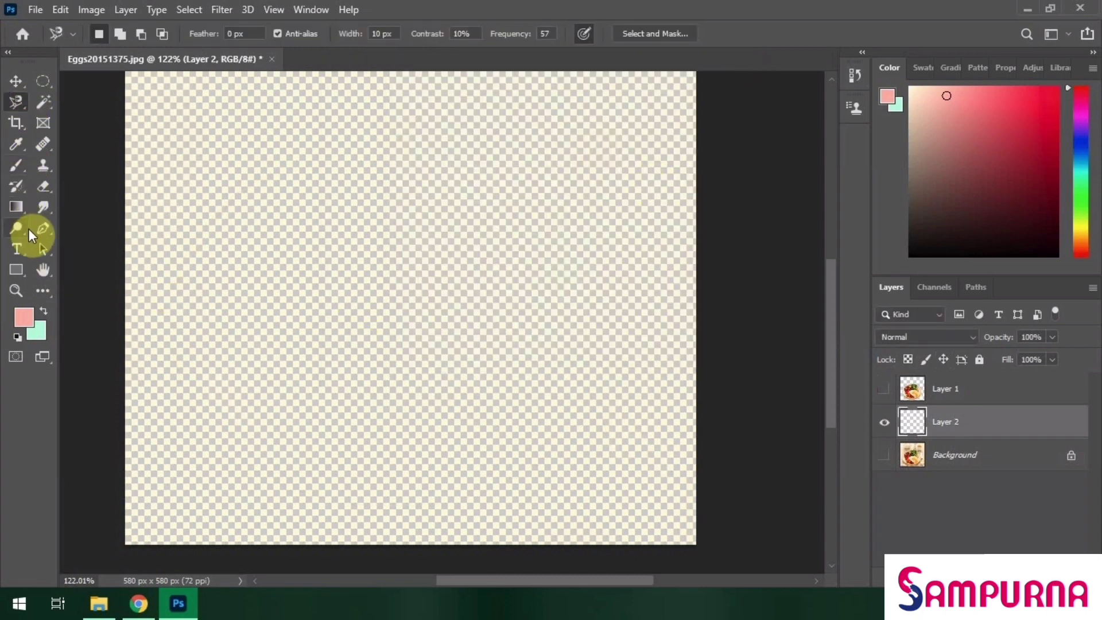
pyautogui.click(22, 213)
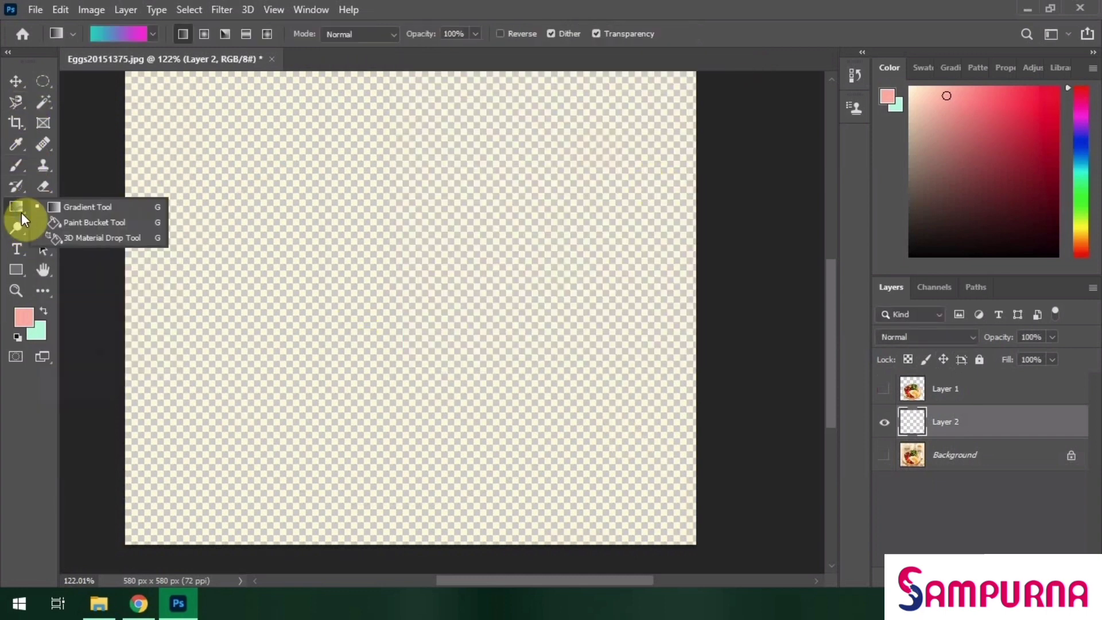
pyautogui.click(88, 224)
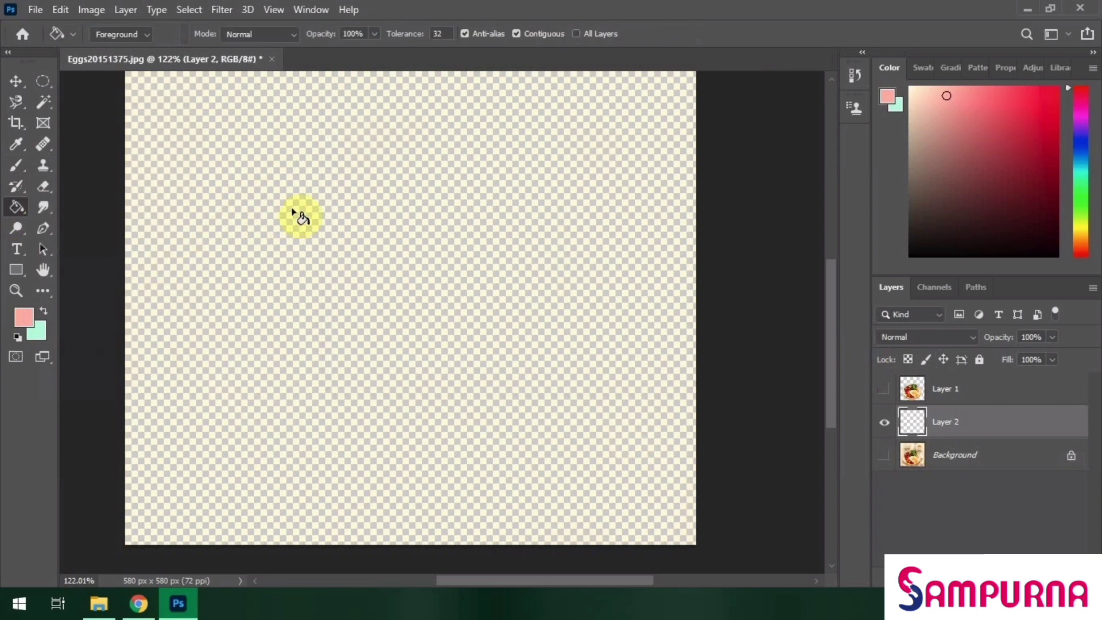
pyautogui.click(274, 195)
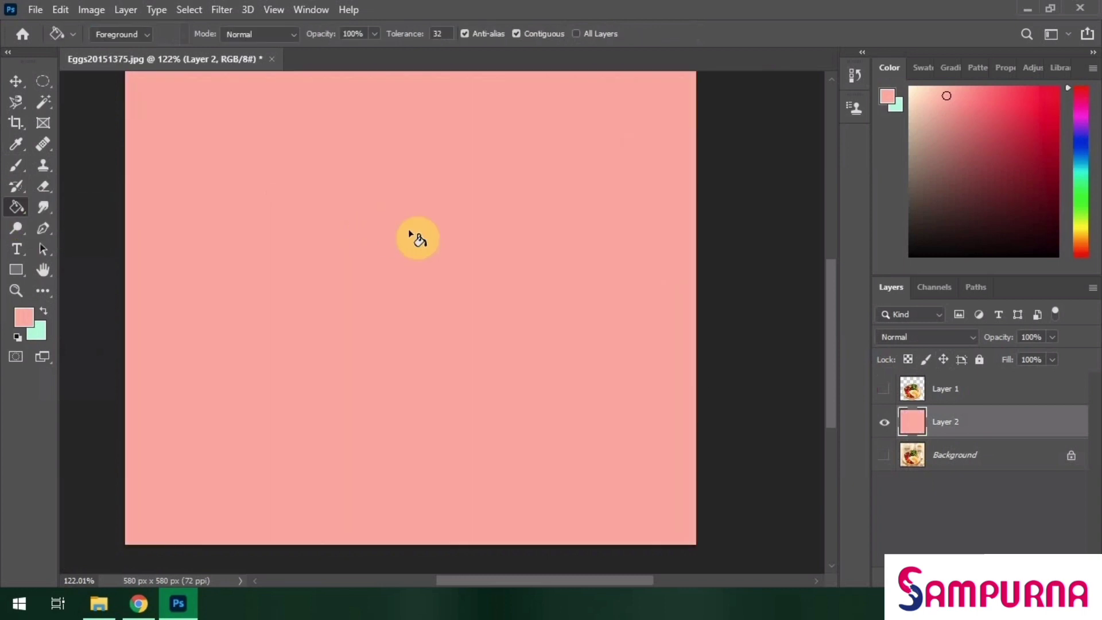
# Swap the foreground and background colors and refill Layer 2 with mint green
pyautogui.click(41, 328)
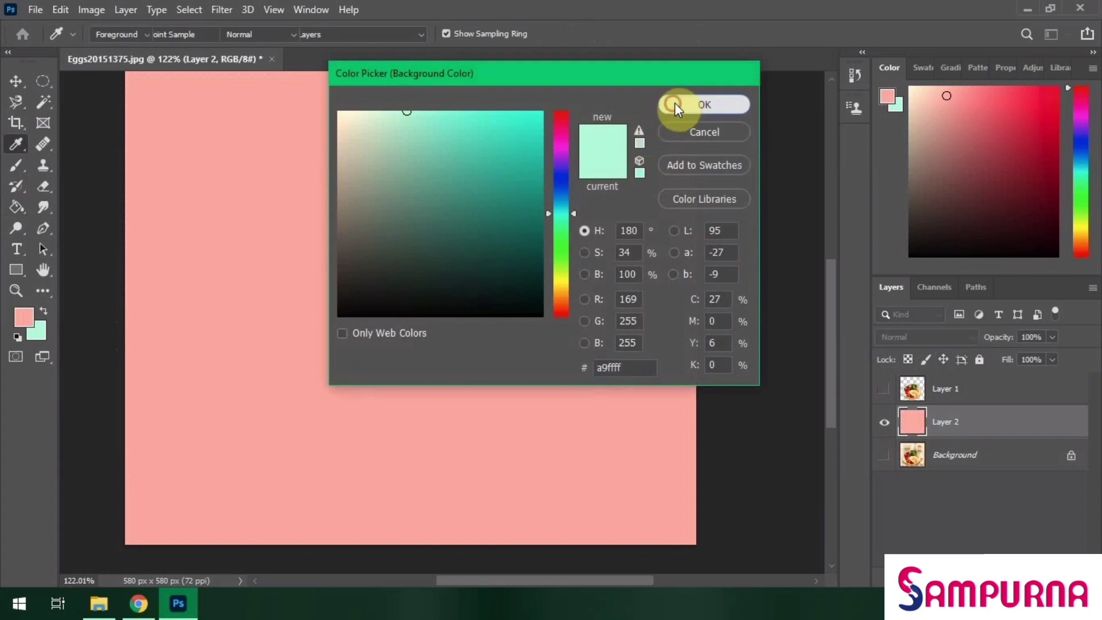
pyautogui.click(675, 103)
pyautogui.click(44, 312)
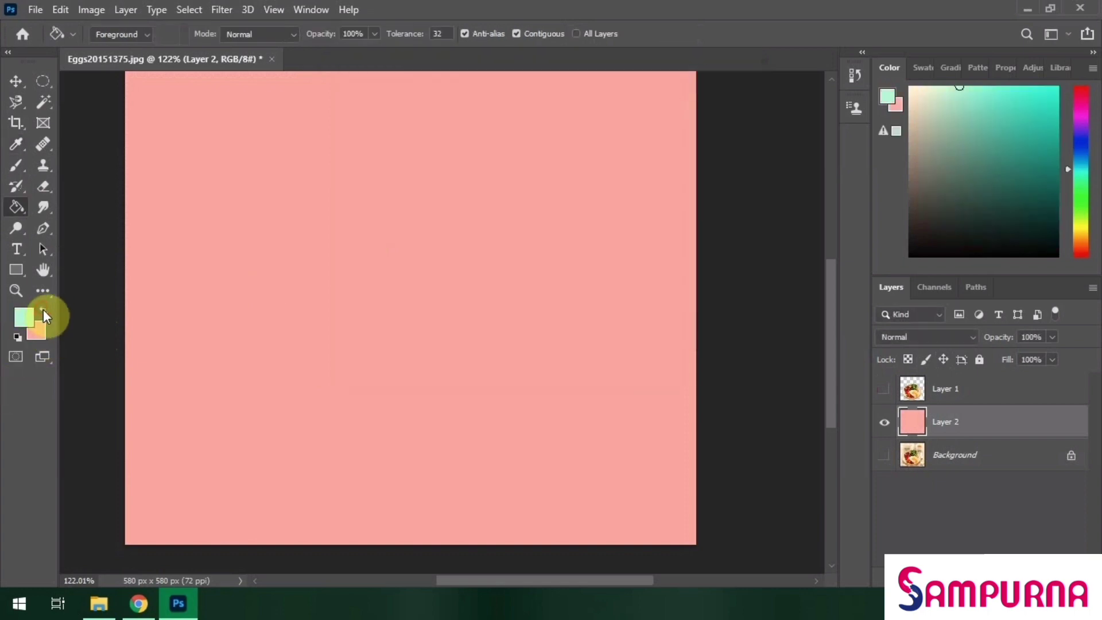
pyautogui.click(372, 214)
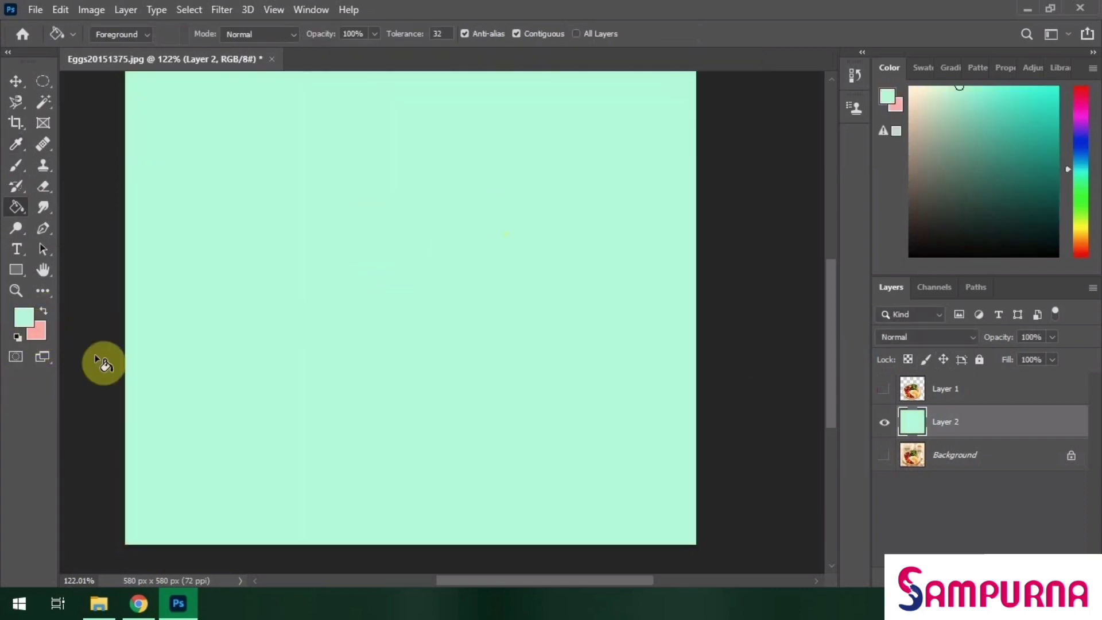
# Swap the foreground and background colors and switch to the Gradient tool
pyautogui.click(43, 312)
pyautogui.rightClick(18, 210)
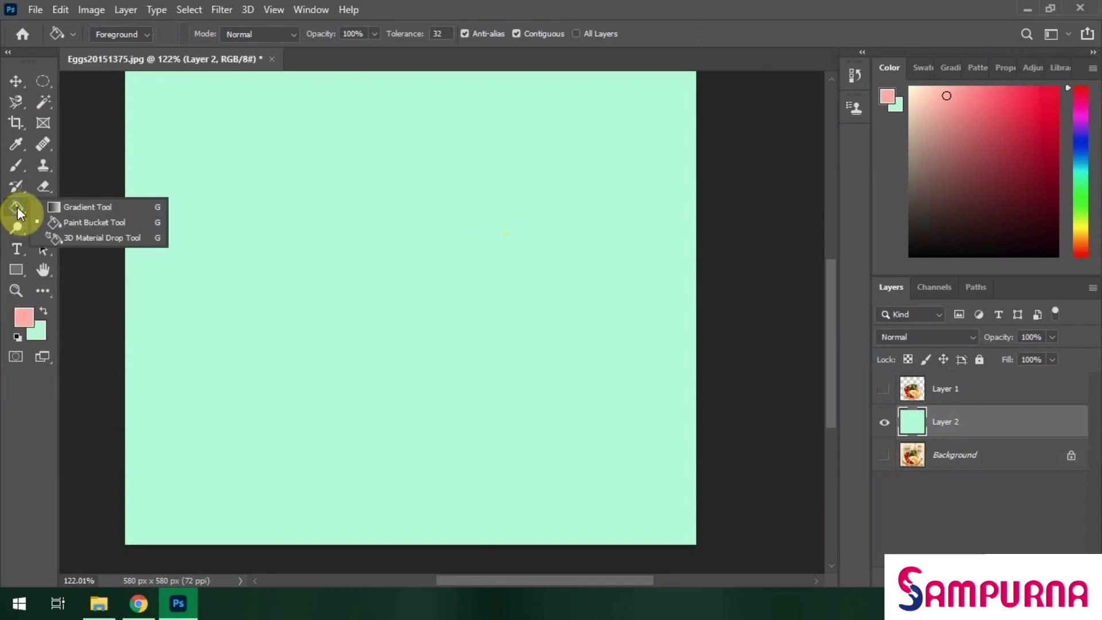
pyautogui.click(88, 209)
# Look through the Basics, Blues and Purples groups of gradient presets
pyautogui.click(152, 33)
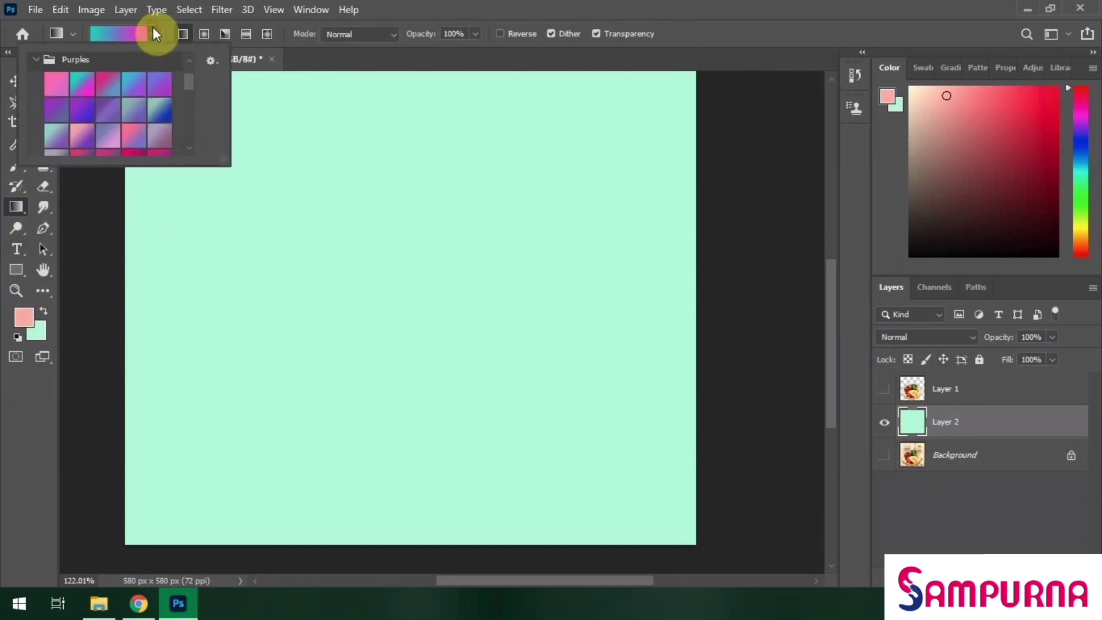
pyautogui.scroll(-3, 128, 108)
pyautogui.scroll(5, 127, 108)
pyautogui.click(37, 111)
pyautogui.click(35, 64)
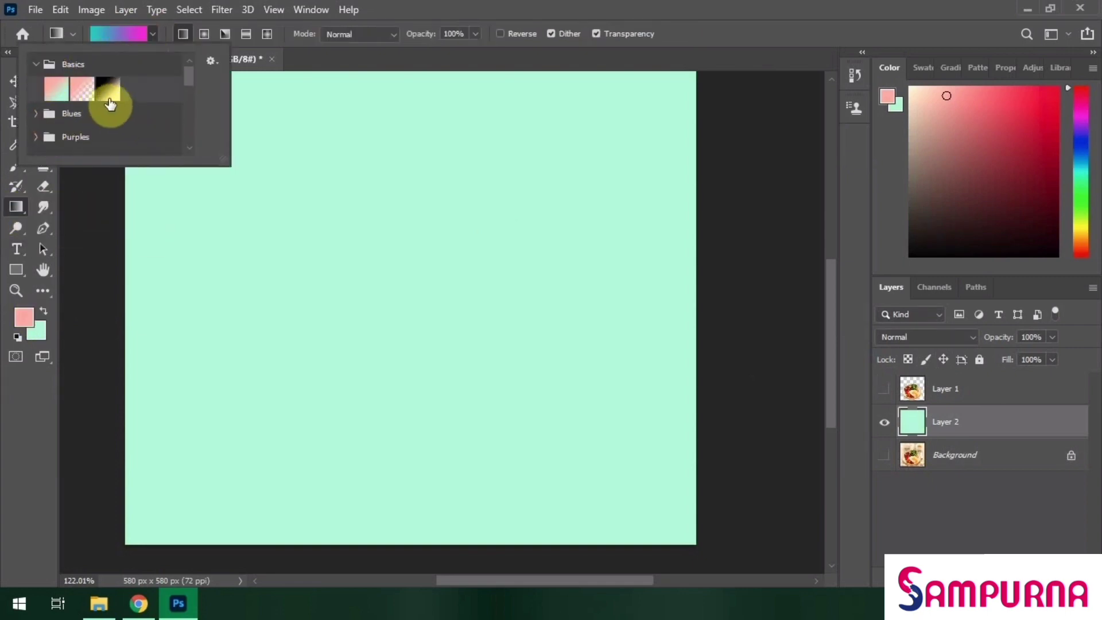
pyautogui.click(36, 64)
pyautogui.click(35, 87)
pyautogui.scroll(-3, 103, 120)
pyautogui.scroll(3, 118, 130)
pyautogui.click(35, 87)
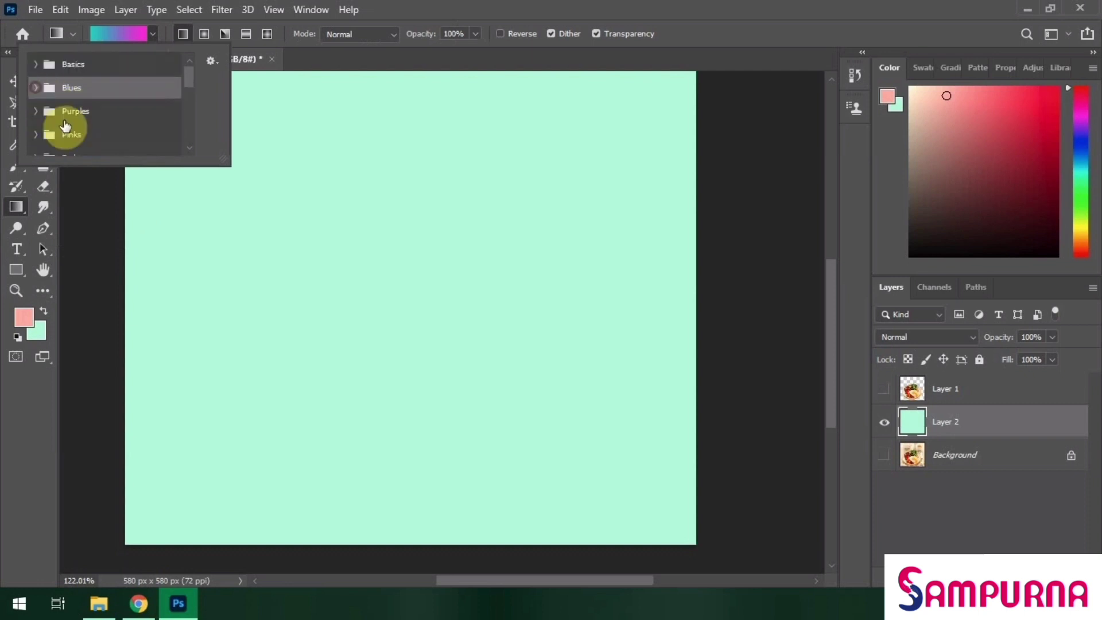
pyautogui.scroll(-1, 64, 125)
pyautogui.click(35, 89)
pyautogui.click(268, 104)
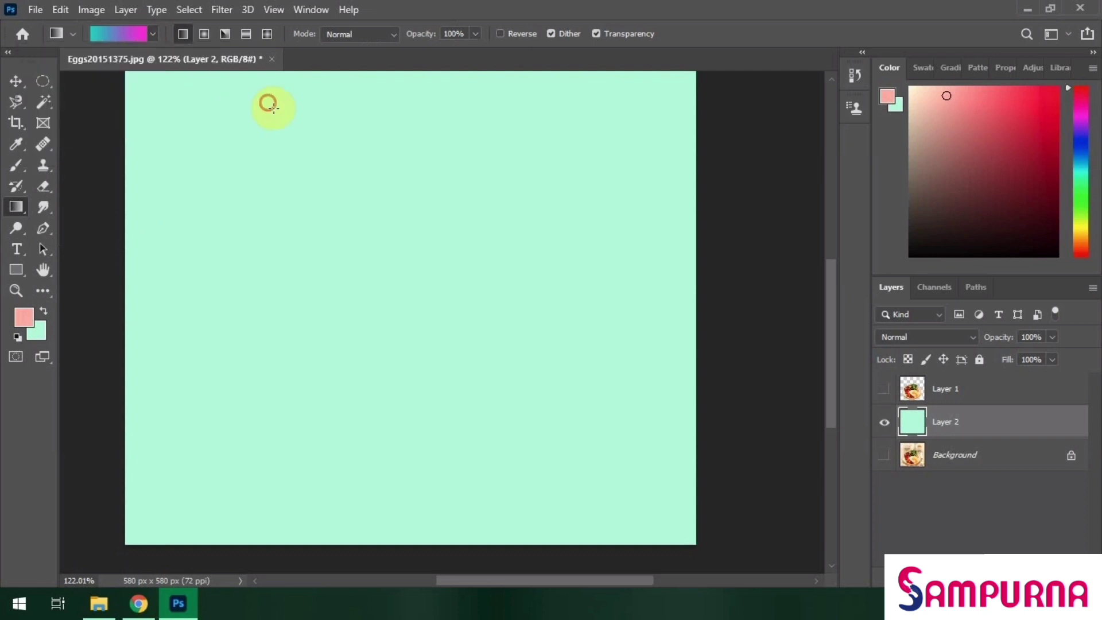
# Fill Layer 2 with the diagonal turquoise-to-magenta linear gradient and show the plate cutout in Layer 1
pyautogui.moveTo(190, 111); pyautogui.dragTo(354, 286)
pyautogui.click(884, 389)
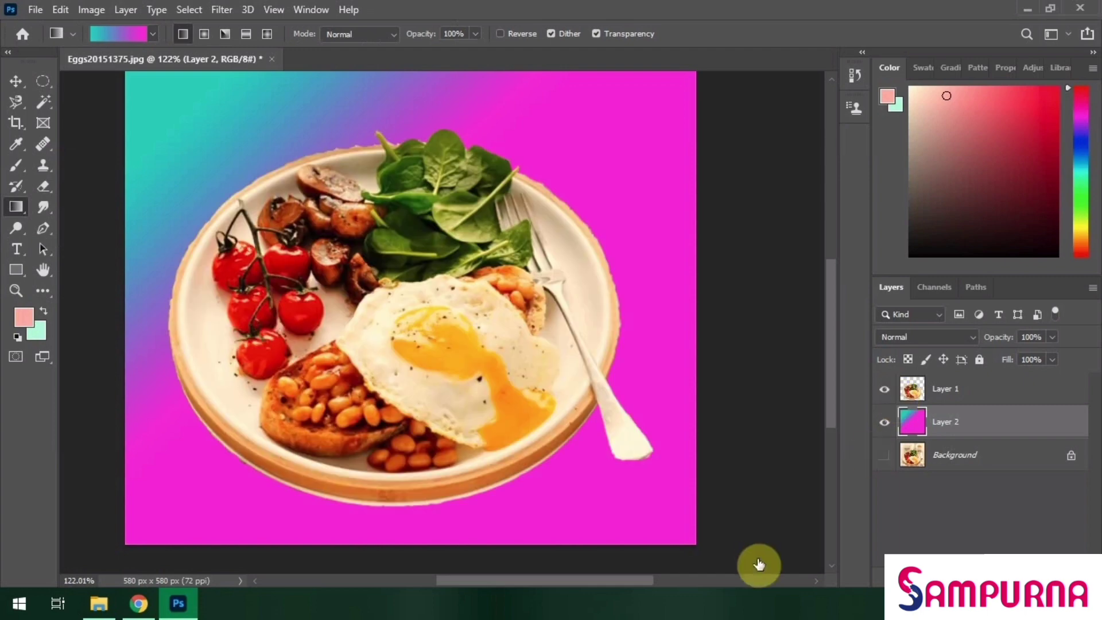
pyautogui.scroll(-3, 674, 344)
pyautogui.scroll(2, 673, 344)
# Select Layer 1 and reposition the plate slightly lower on the canvas with the Move tool
pyautogui.click(955, 390)
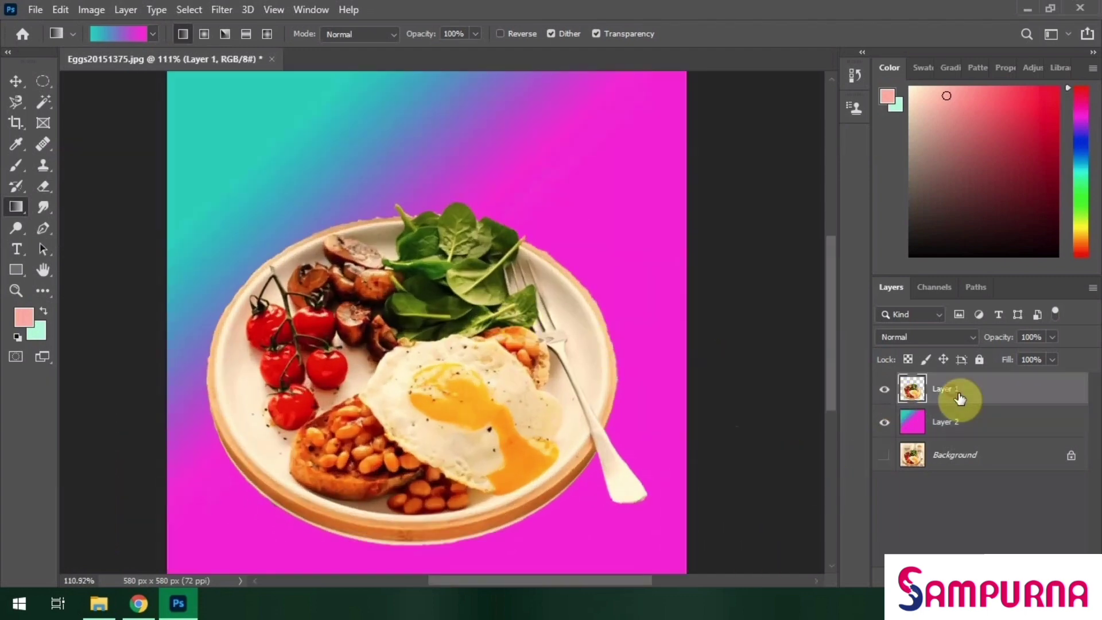
pyautogui.press('v')
pyautogui.moveTo(394, 348); pyautogui.dragTo(408, 381)
pyautogui.scroll(-5, 460, 393)
# Refill Layer 2 with the diagonal blue-to-purple gradient from the Purples presets
pyautogui.click(1004, 423)
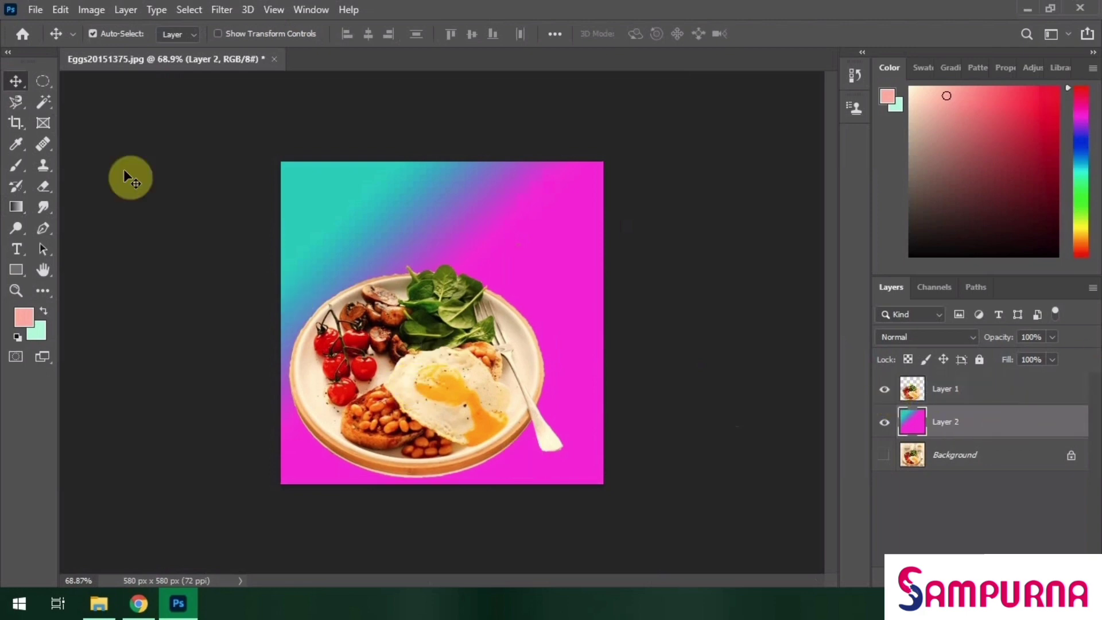
pyautogui.rightClick(16, 206)
pyautogui.click(83, 210)
pyautogui.click(153, 34)
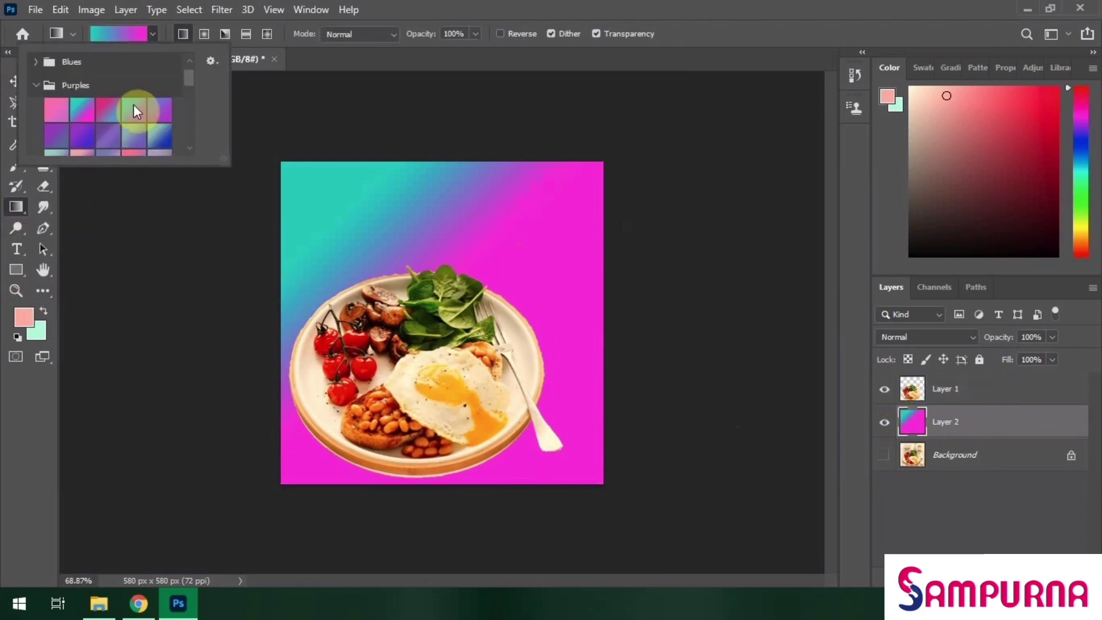
pyautogui.click(127, 111)
pyautogui.moveTo(349, 179); pyautogui.dragTo(513, 291)
# Refill Layer 2 with the diagonal pink-to-purple gradient from the Purples presets
pyautogui.click(153, 34)
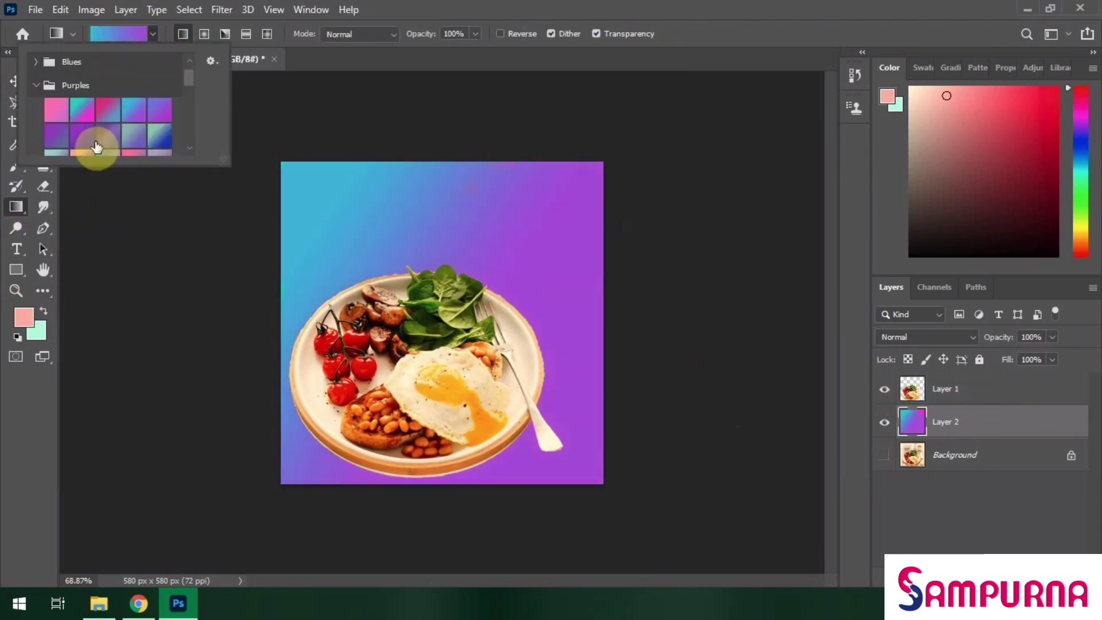
pyautogui.click(64, 117)
pyautogui.moveTo(374, 170); pyautogui.dragTo(499, 259)
# Refill Layer 2 with the diagonal orange, pink and blue gradient from the Purples presets
pyautogui.click(153, 34)
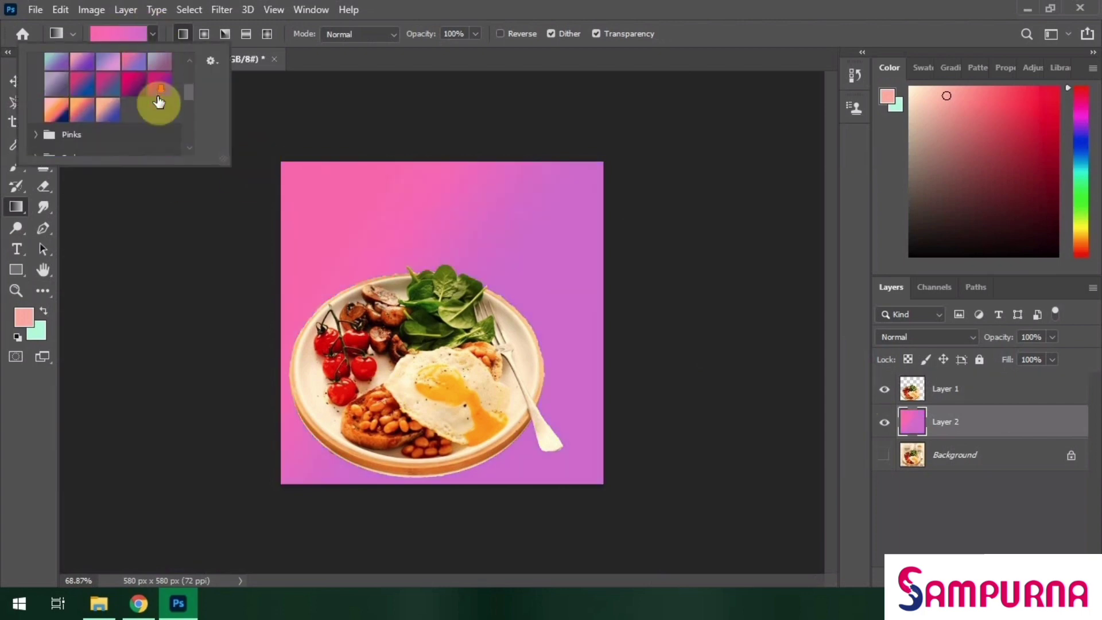
pyautogui.click(158, 103)
pyautogui.moveTo(339, 180); pyautogui.dragTo(495, 277)
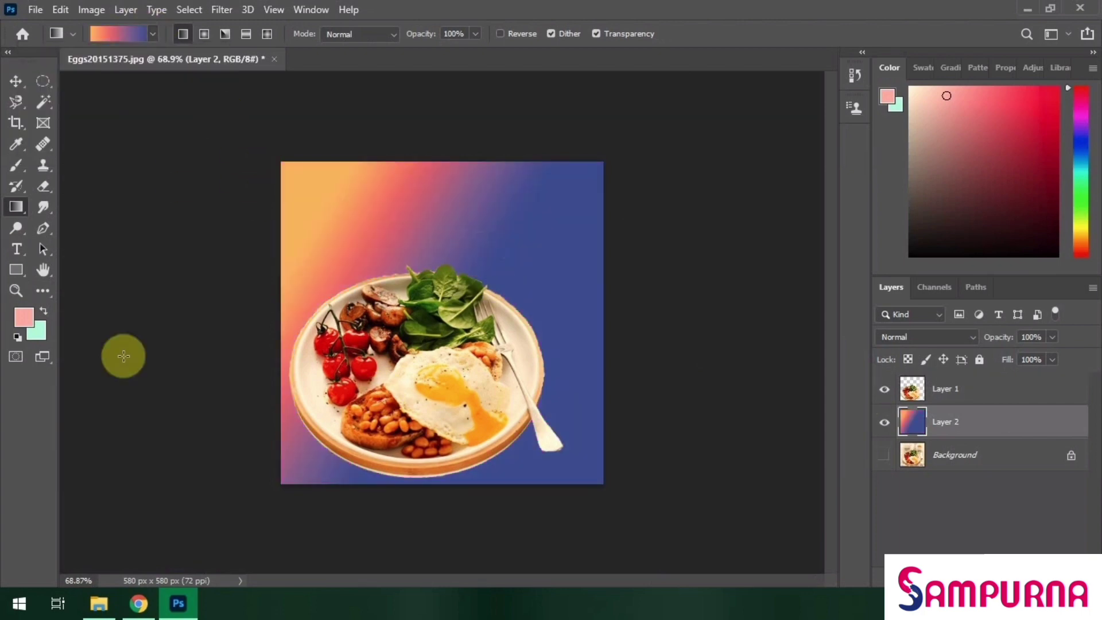
# Open the lake photo unnamed.jpg from the Senario folder inside Pictures
pyautogui.click(35, 9)
pyautogui.click(86, 40)
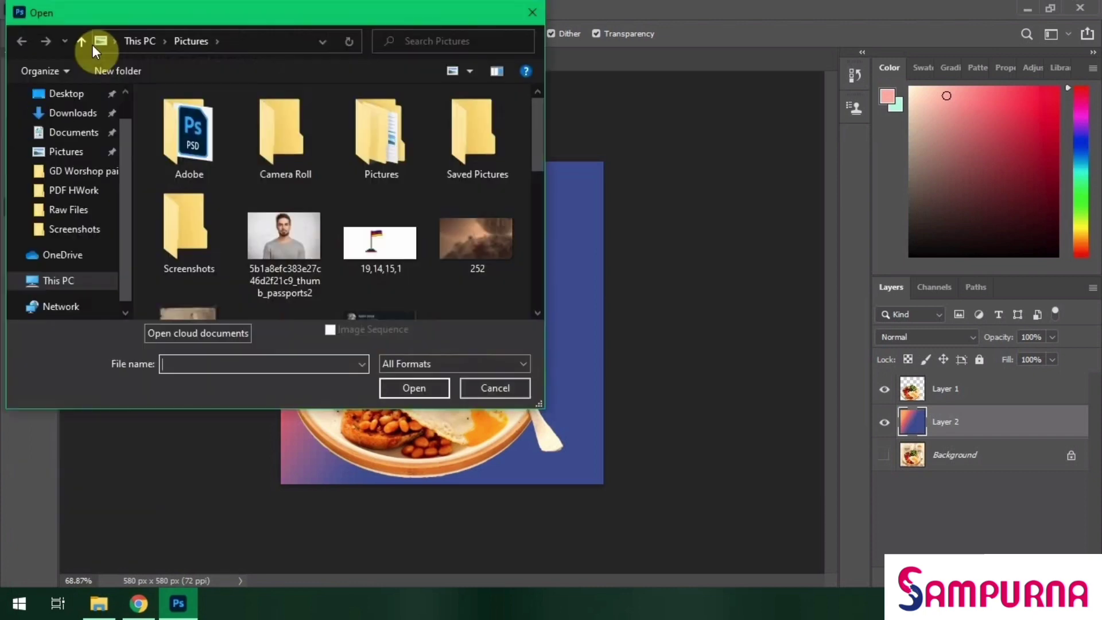
pyautogui.scroll(-6, 401, 229)
pyautogui.scroll(6, 391, 290)
pyautogui.doubleClick(375, 133)
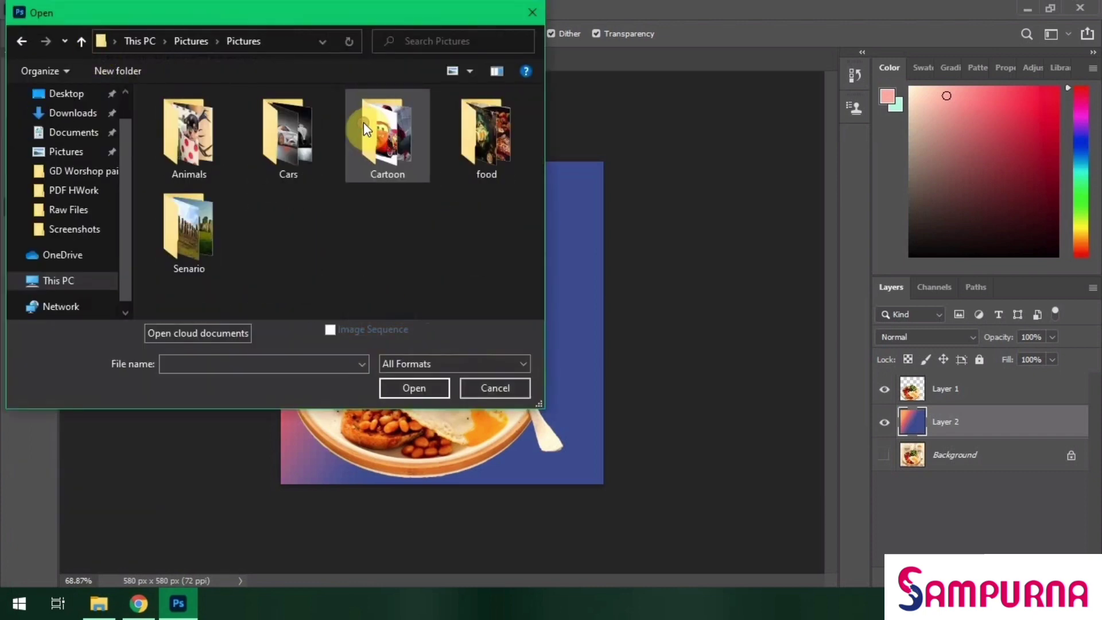
pyautogui.doubleClick(189, 229)
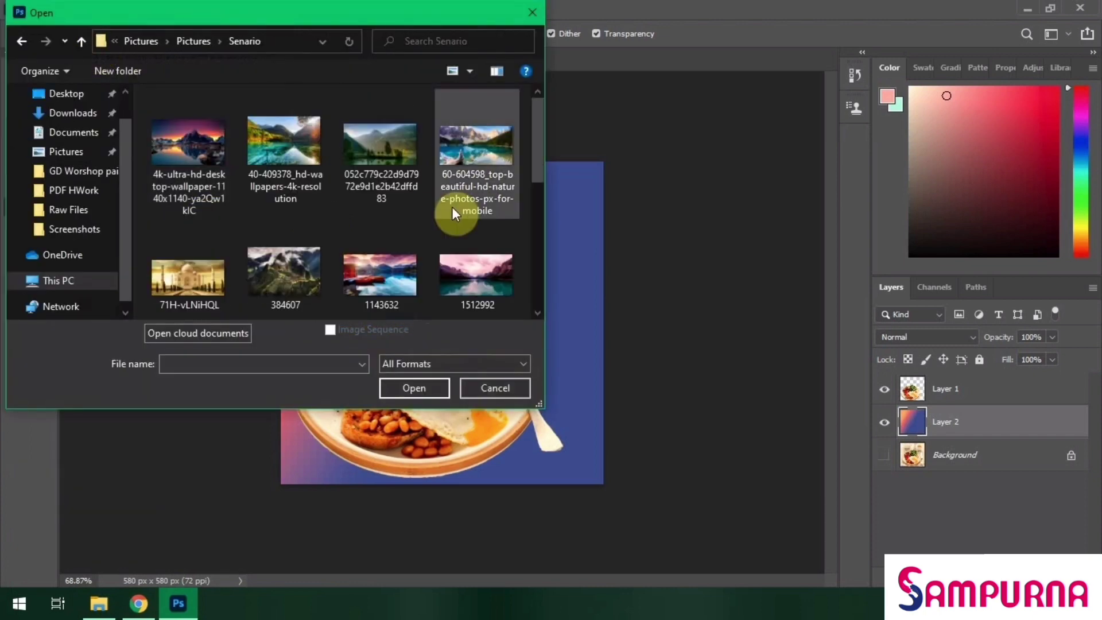
pyautogui.scroll(-5, 452, 207)
pyautogui.scroll(3, 212, 261)
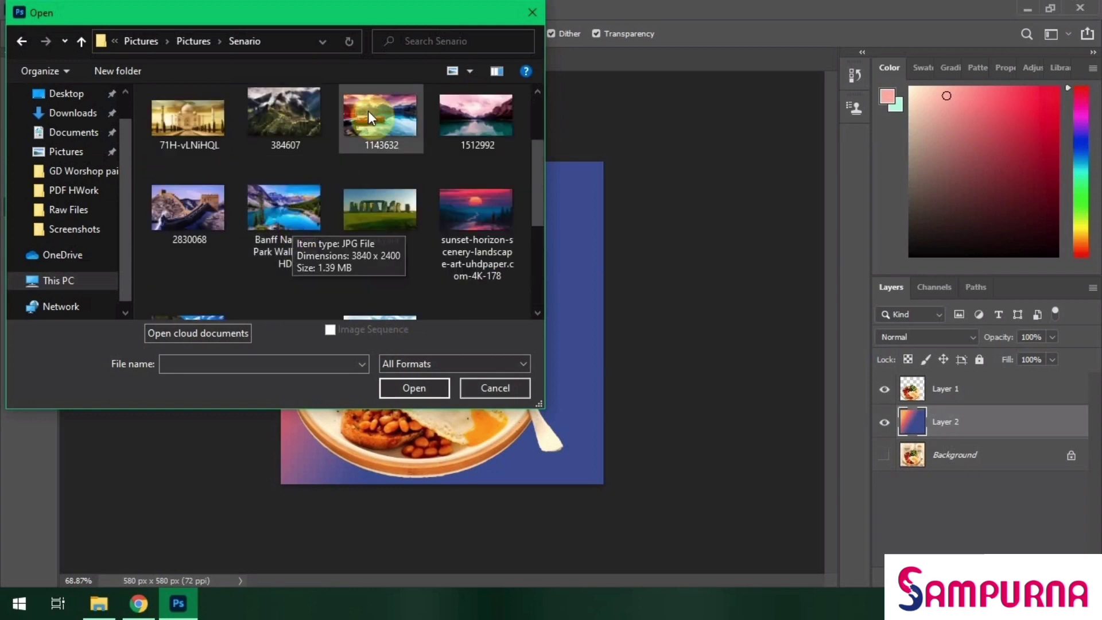
pyautogui.scroll(-1, 313, 223)
pyautogui.click(179, 237)
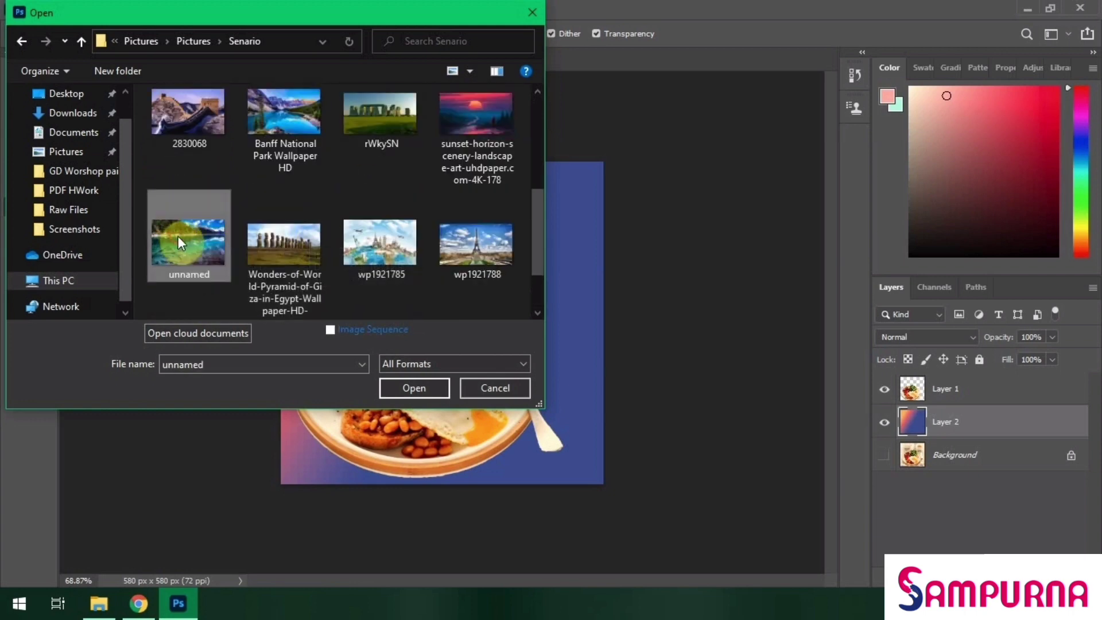
pyautogui.click(418, 386)
# Move the lake photo from unnamed.jpg into the Eggs20151375.jpg document, placing it behind the plate with the Move tool
pyautogui.click(173, 59)
pyautogui.click(360, 59)
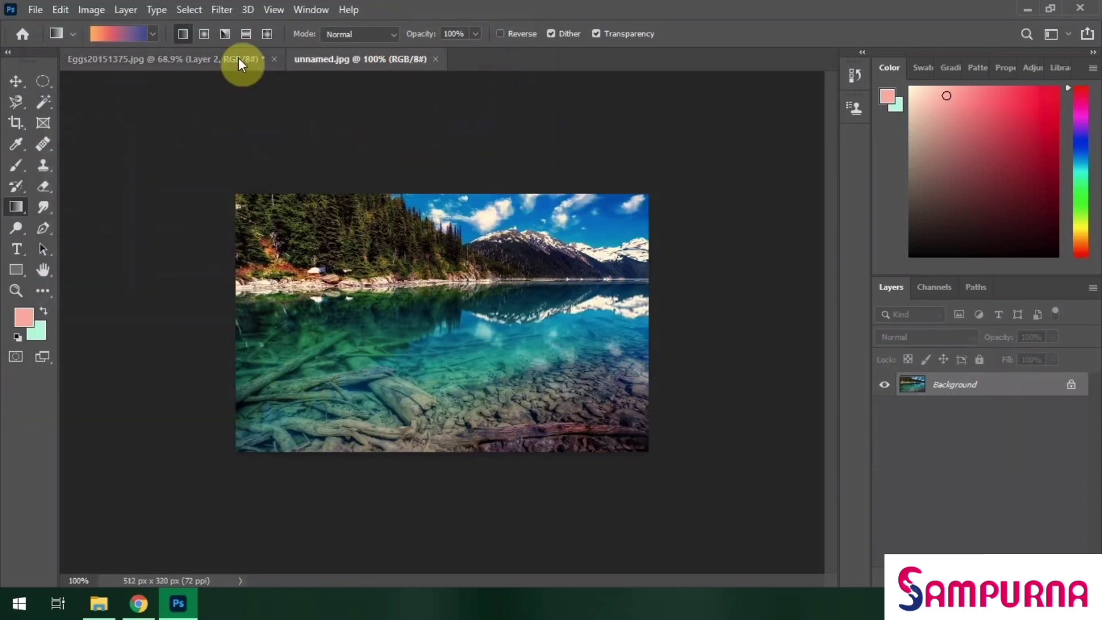
pyautogui.click(238, 59)
pyautogui.click(390, 59)
pyautogui.click(16, 81)
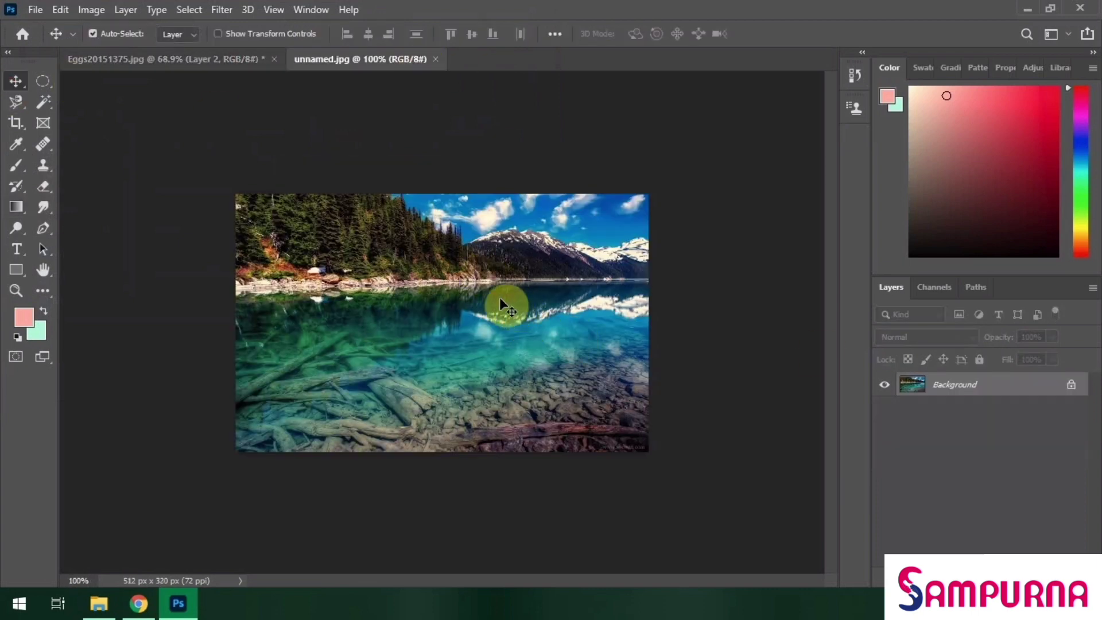
pyautogui.moveTo(236, 59); pyautogui.dragTo(431, 214)
pyautogui.moveTo(531, 236)
pyautogui.mouseDown()
pyautogui.moveTo(546, 315)
pyautogui.moveTo(540, 222)
pyautogui.mouseUp()
# Undo the placement of the lake photo in the Eggs document and close unnamed.jpg
pyautogui.hotkey('ctrl', 'z')
pyautogui.hotkey('ctrl', 'z')
pyautogui.hotkey('ctrl', 'z')
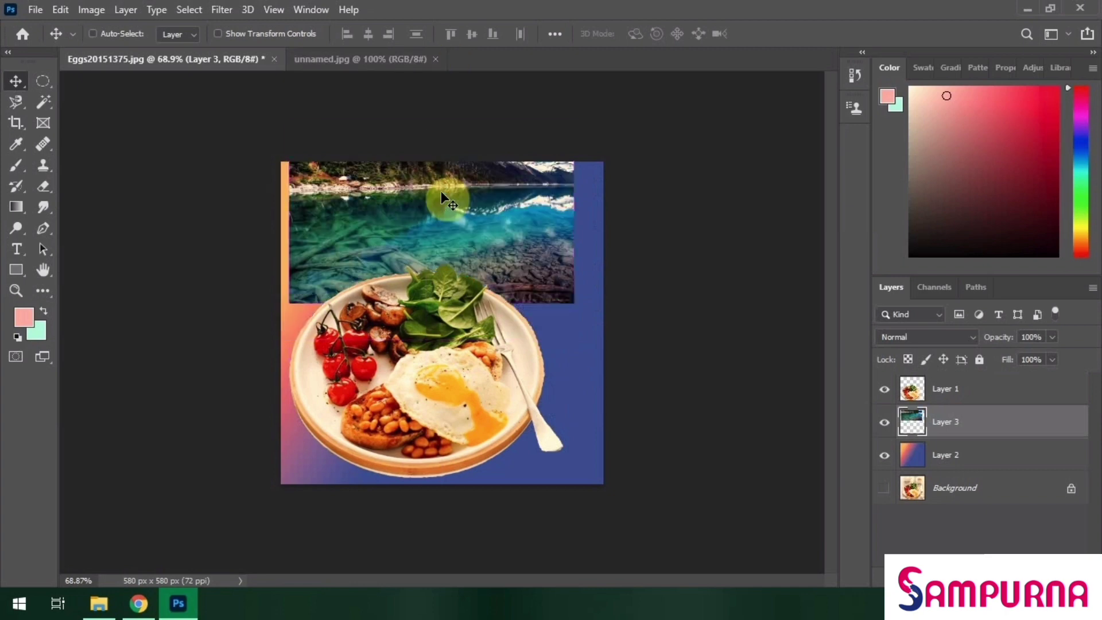
pyautogui.click(435, 60)
# Open the image colorful-clouds-abstract_1575660280.jpg
pyautogui.click(35, 9)
pyautogui.click(54, 42)
pyautogui.click(150, 41)
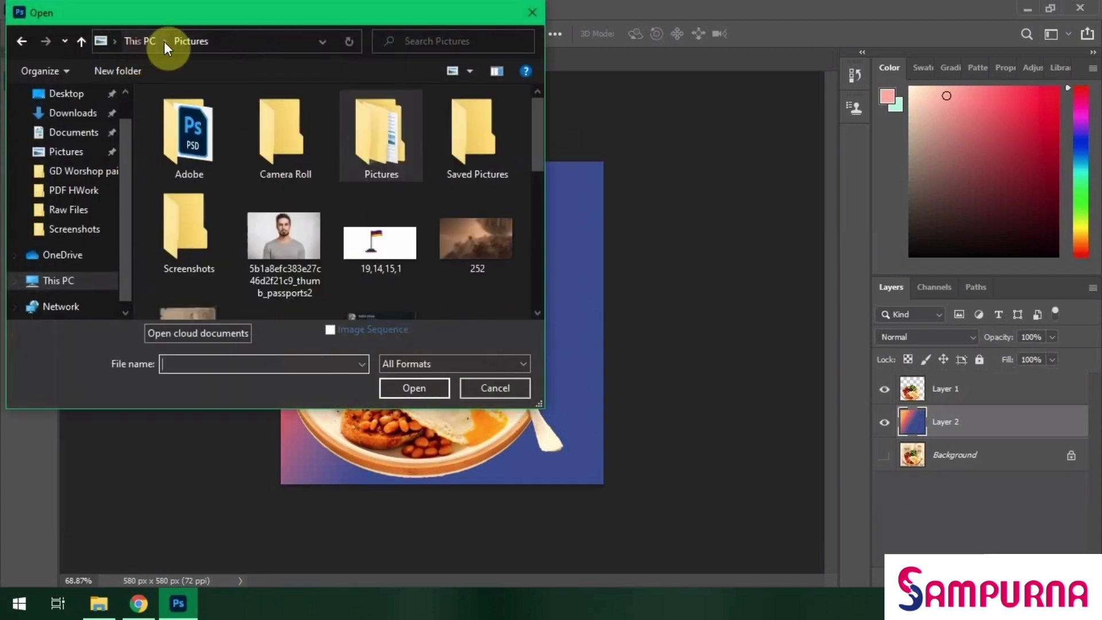
pyautogui.scroll(-2, 305, 210)
pyautogui.doubleClick(305, 210)
# Move the colorful clouds image into the Eggs document behind the plate and delete the gradient Layer 2
pyautogui.moveTo(446, 67); pyautogui.dragTo(478, 364)
pyautogui.click(959, 462)
pyautogui.press('Delete')
# Check the clouds background by hiding and reshowing the plate, and merge Layer 1, Layer 3 and the Background
pyautogui.click(885, 390)
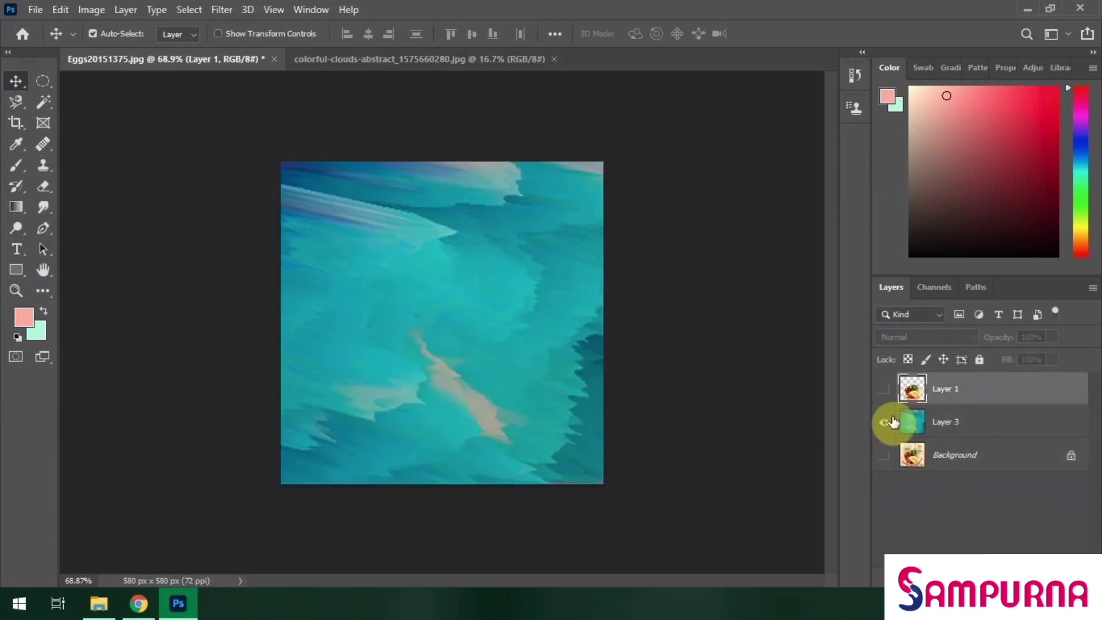
pyautogui.click(885, 389)
pyautogui.keyDown('ctrl'); pyautogui.click(963, 431); pyautogui.keyUp('ctrl')
pyautogui.keyDown('ctrl'); pyautogui.click(966, 454); pyautogui.keyUp('ctrl')
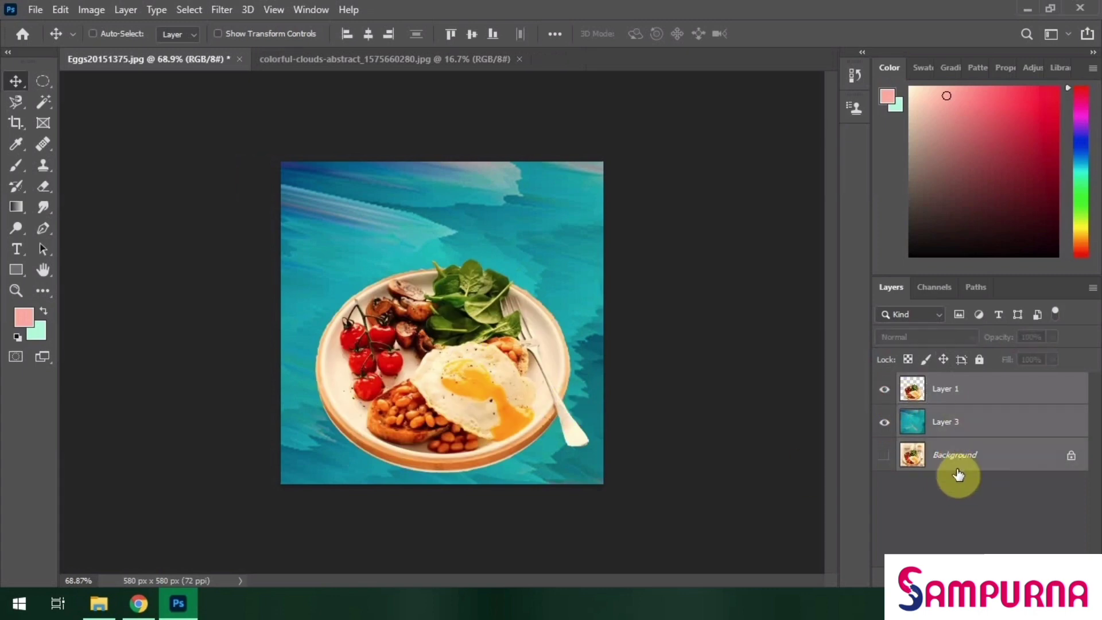
pyautogui.hotkey('ctrl', 'e')
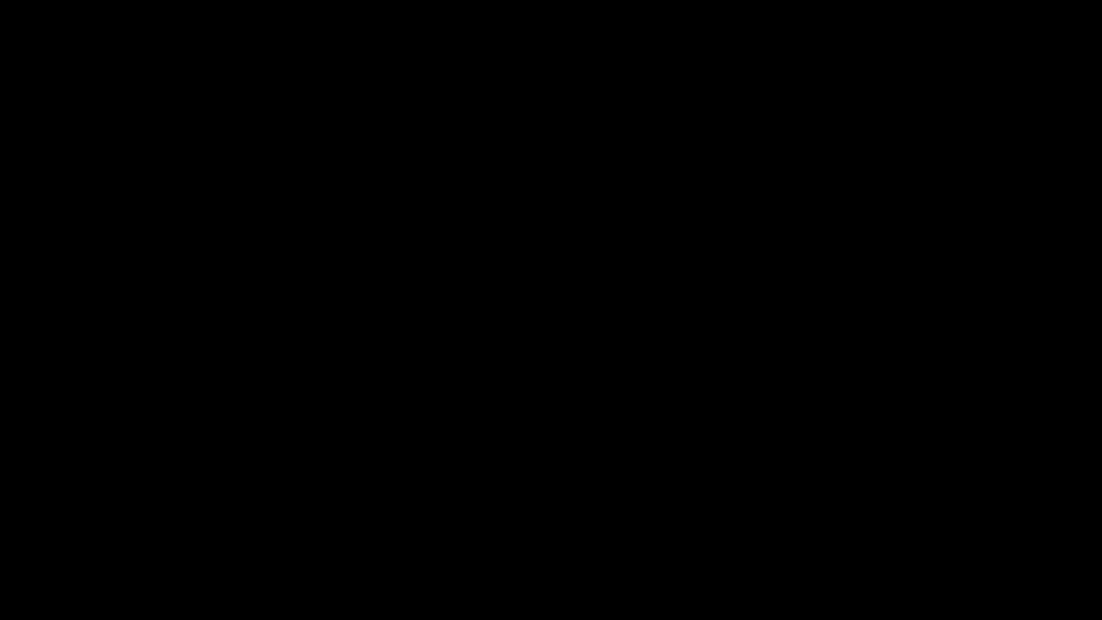